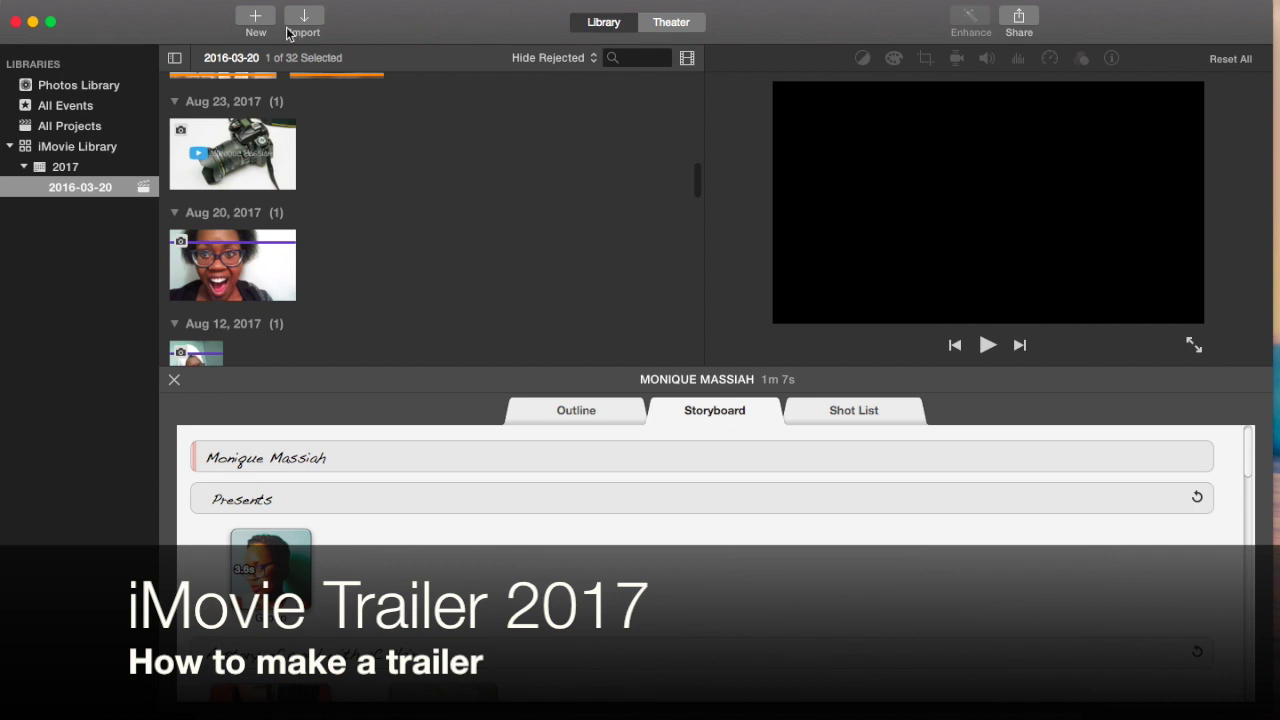
Step: Open the New project choices from the toolbar
click(255, 20)
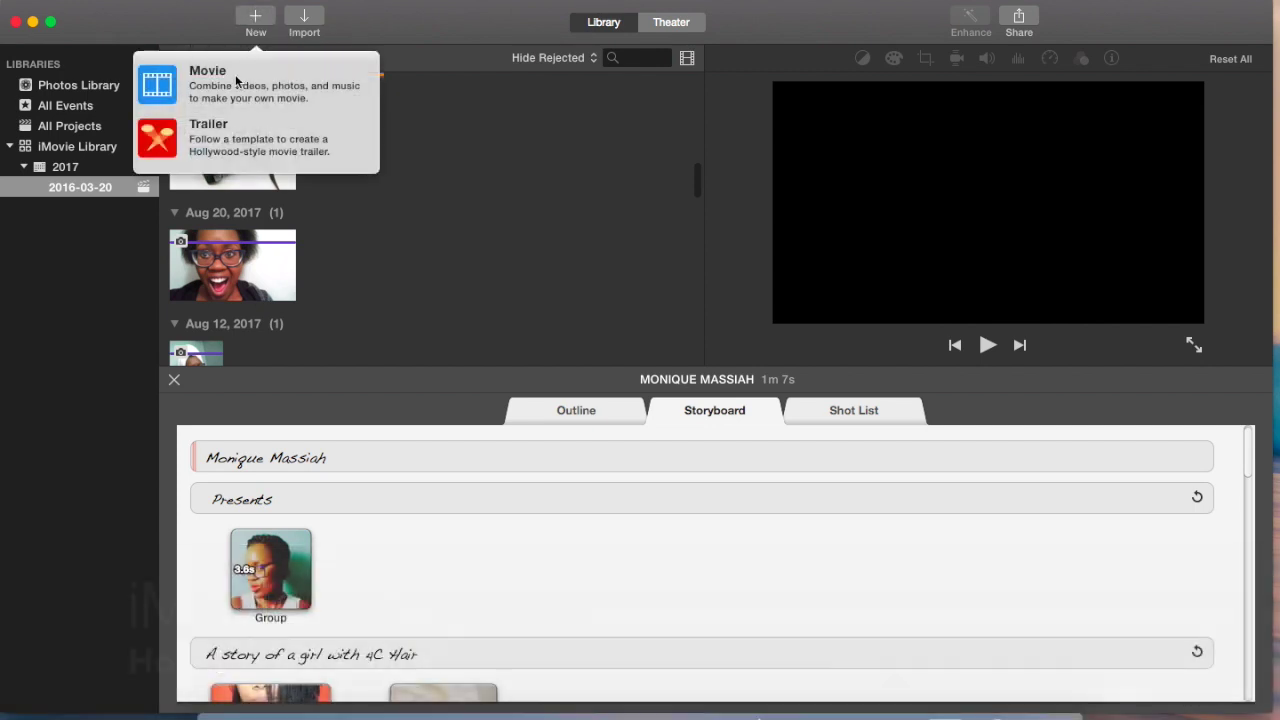
Step: Choose Trailer, browse the template grid, and play then stop the Bollywood preview
click(263, 139)
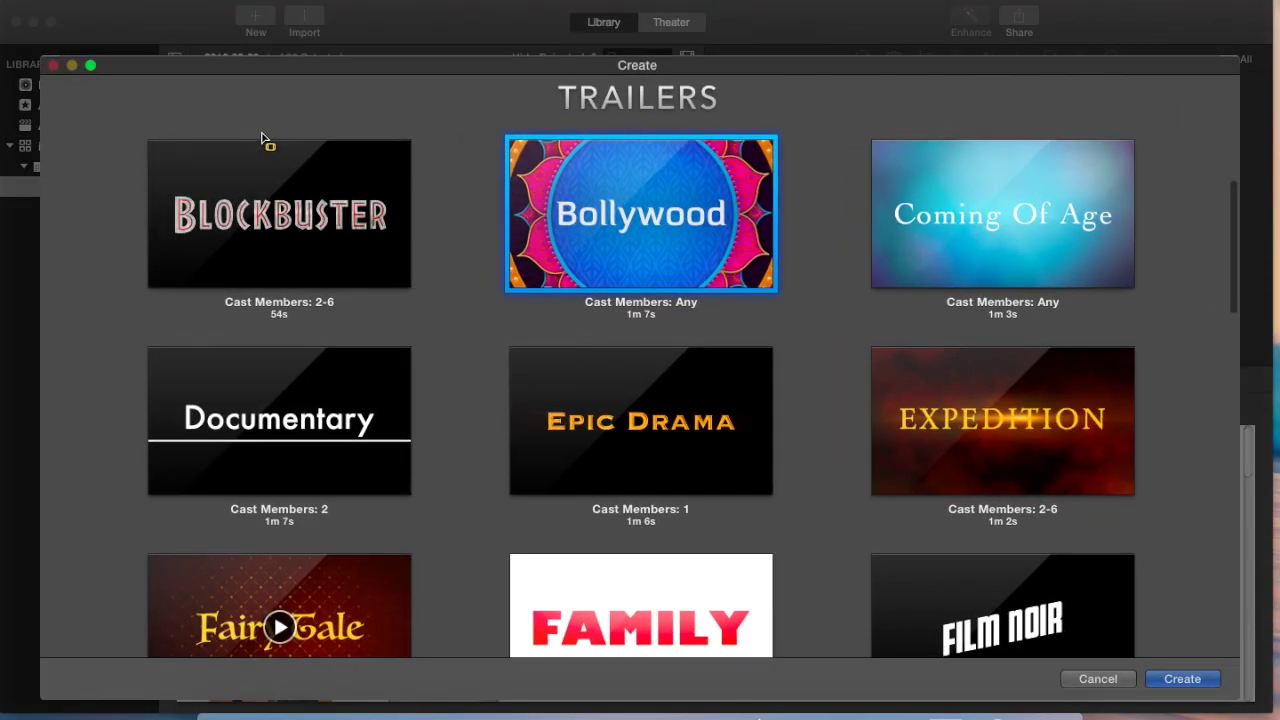
mouse_move(598, 228)
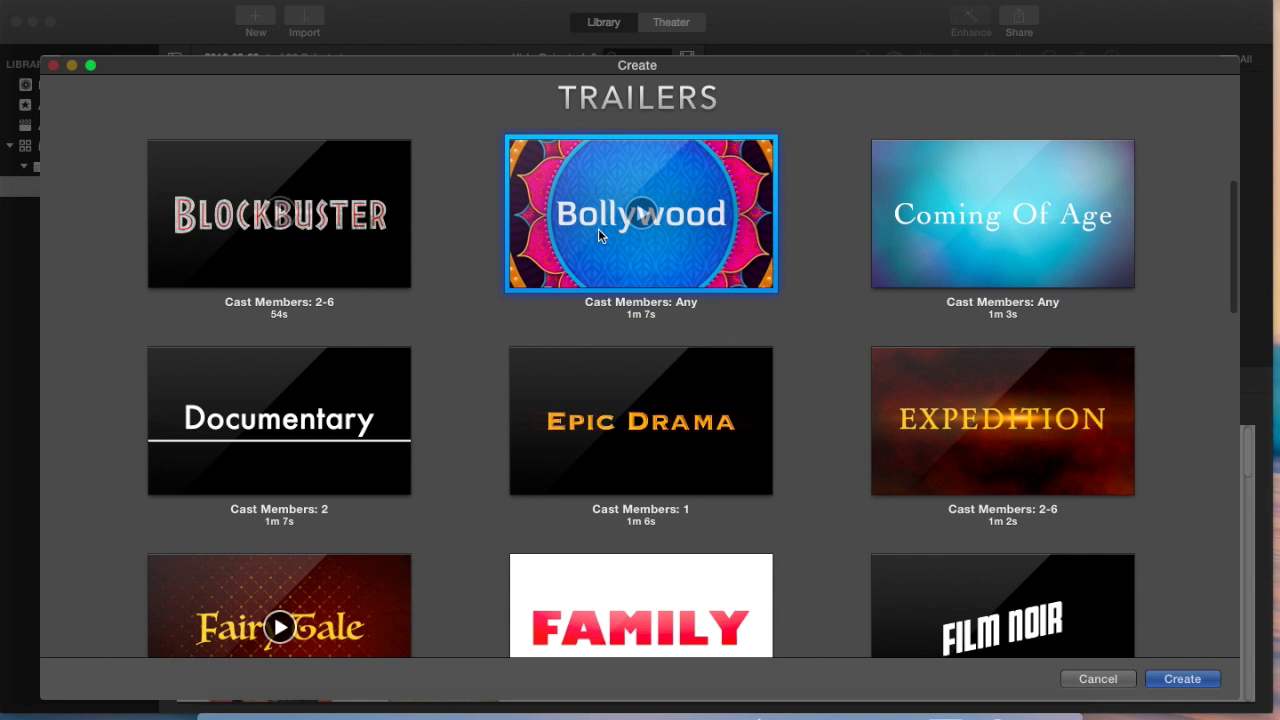
scroll(536, 226, down, 10)
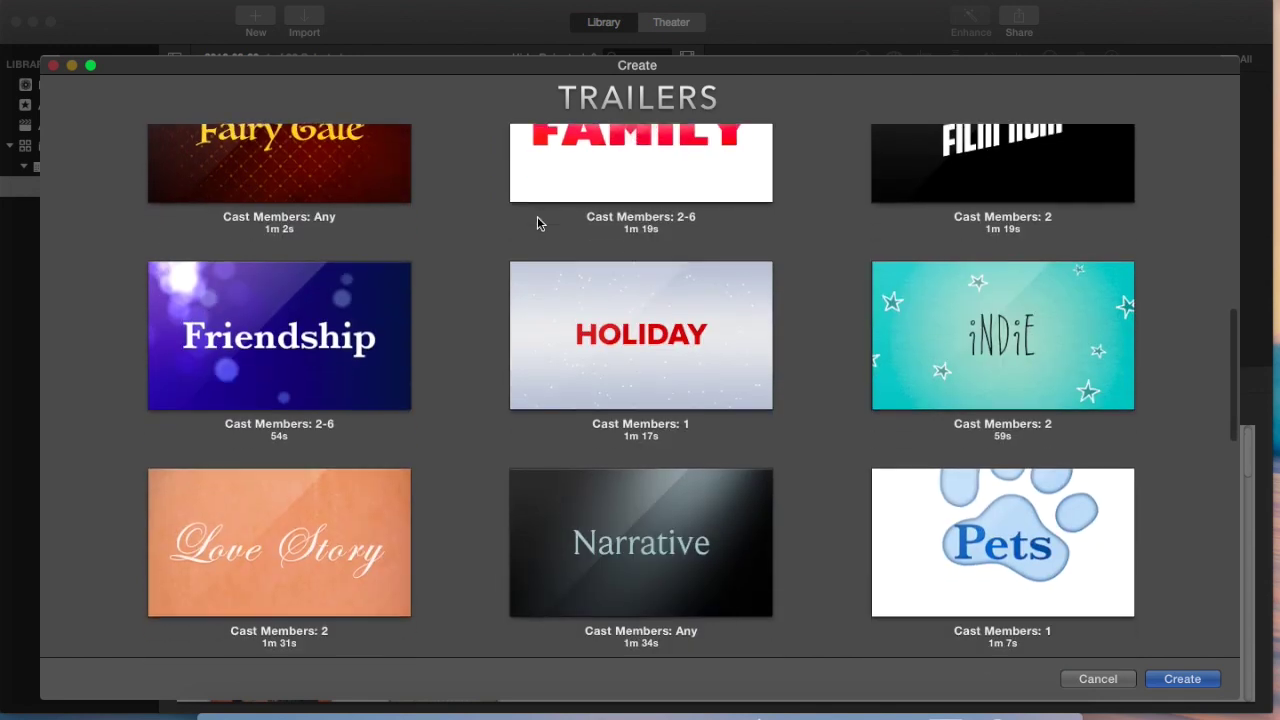
scroll(537, 216, down, 5)
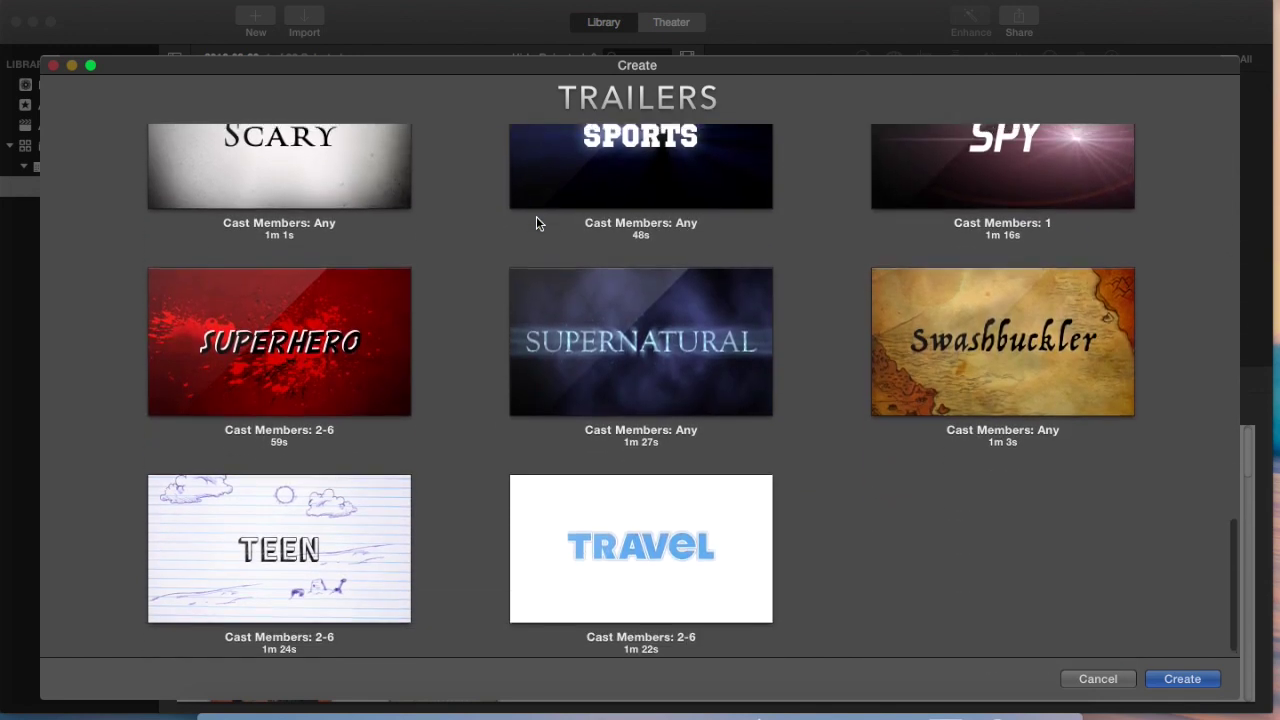
scroll(537, 216, up, 8)
scroll(536, 222, up, 8)
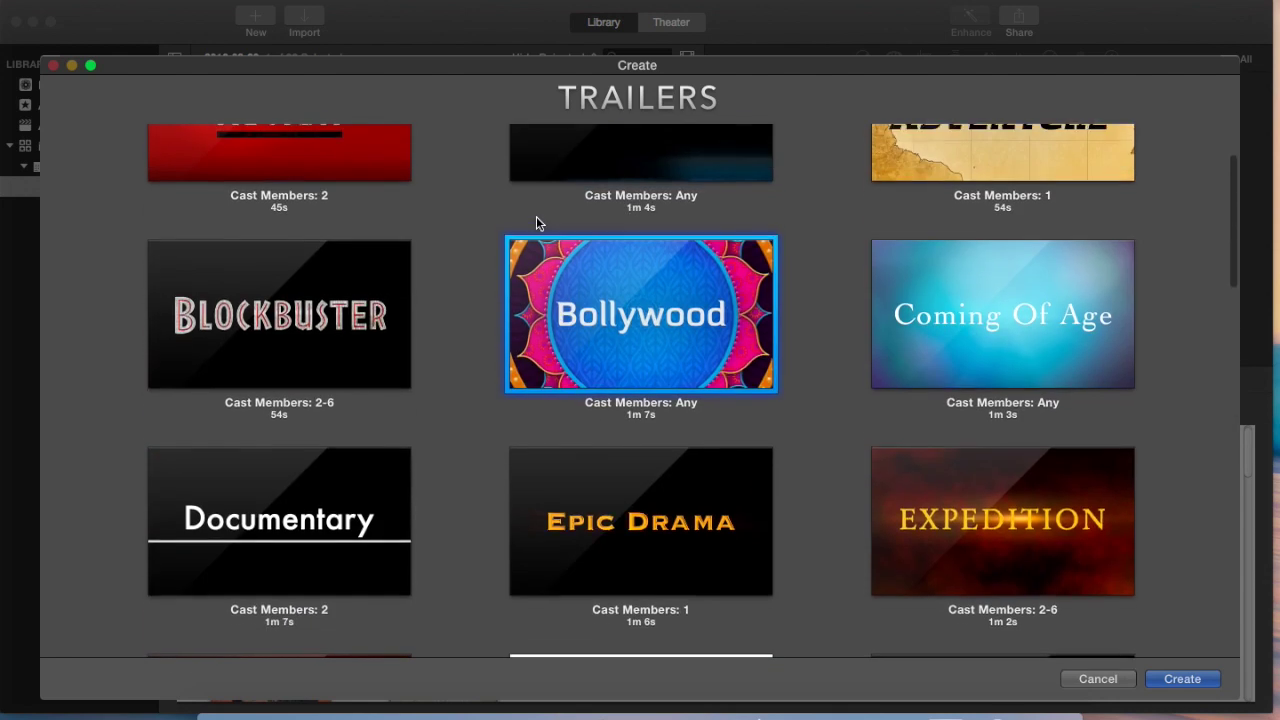
scroll(621, 288, up, 2)
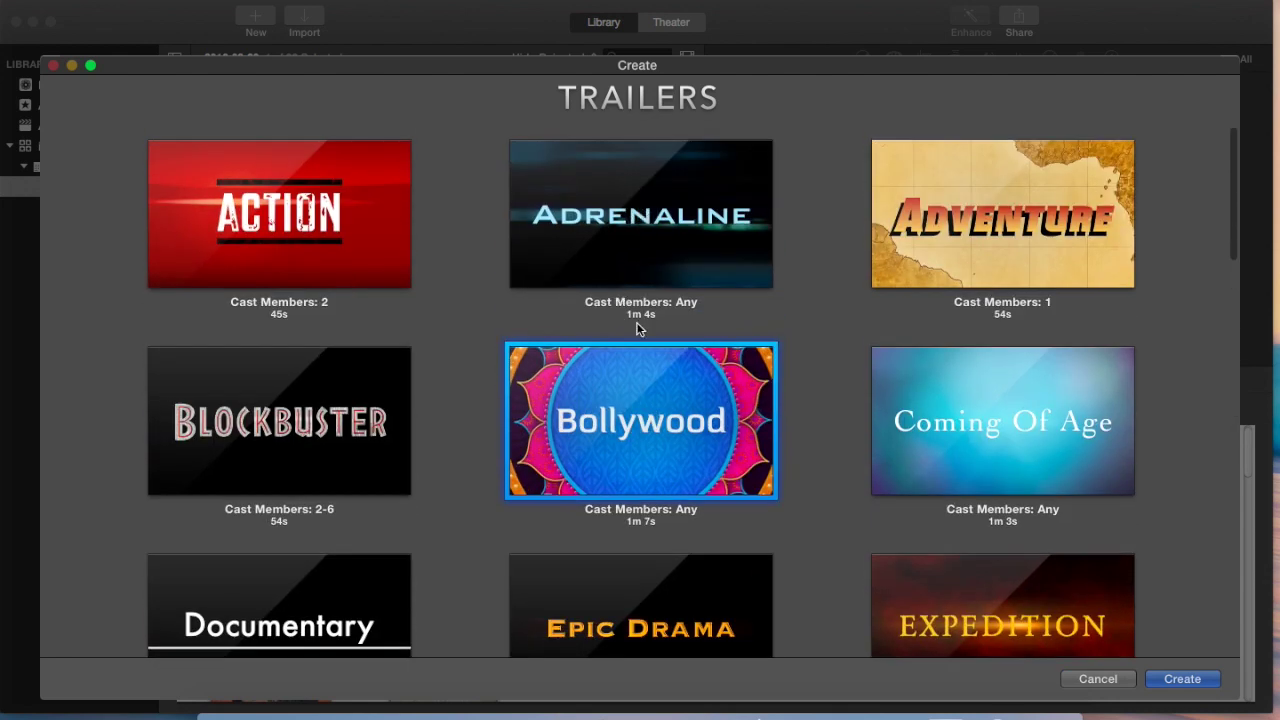
click(645, 422)
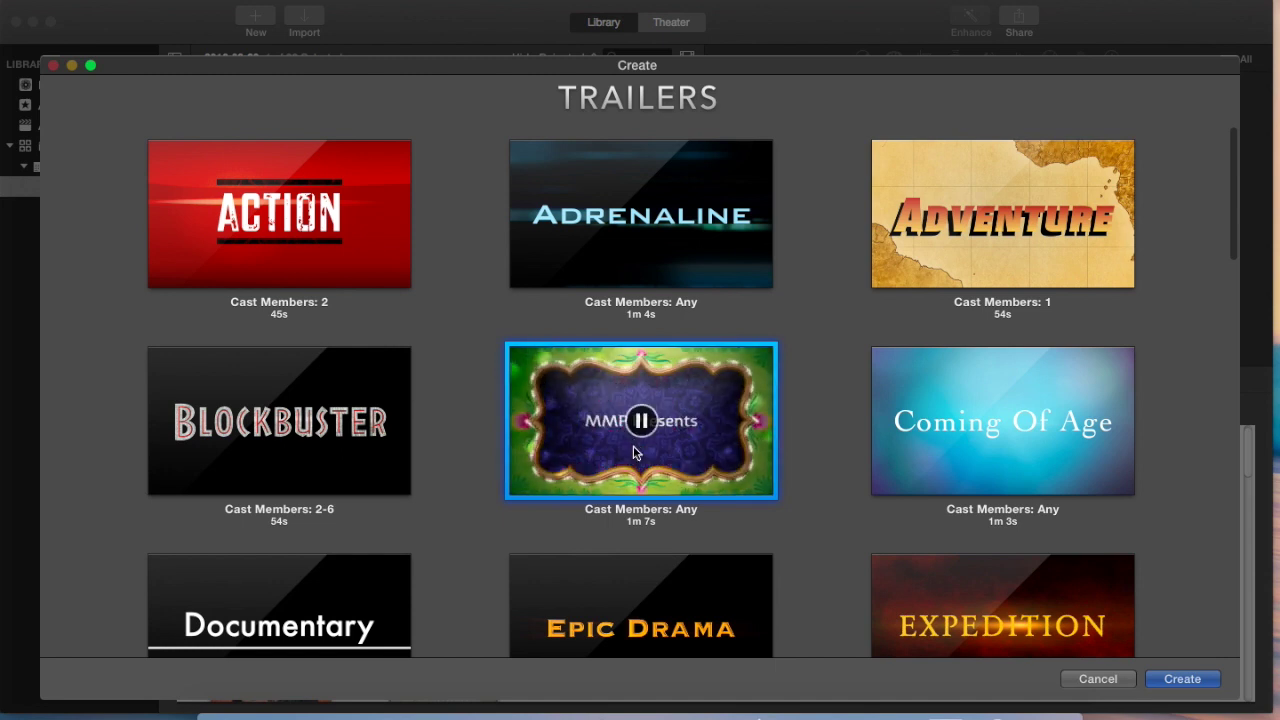
click(643, 423)
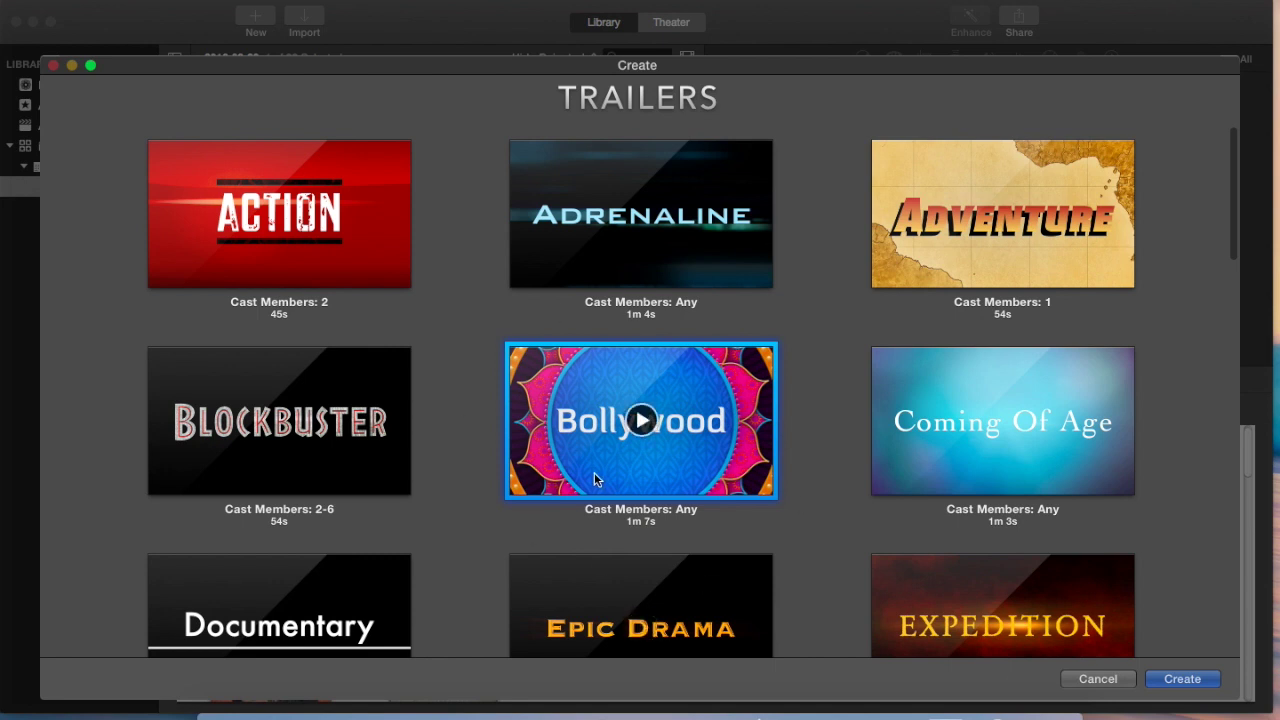
Step: Cancel the template chooser and show the trailer's Outline of movie name, studio and credits
click(1100, 680)
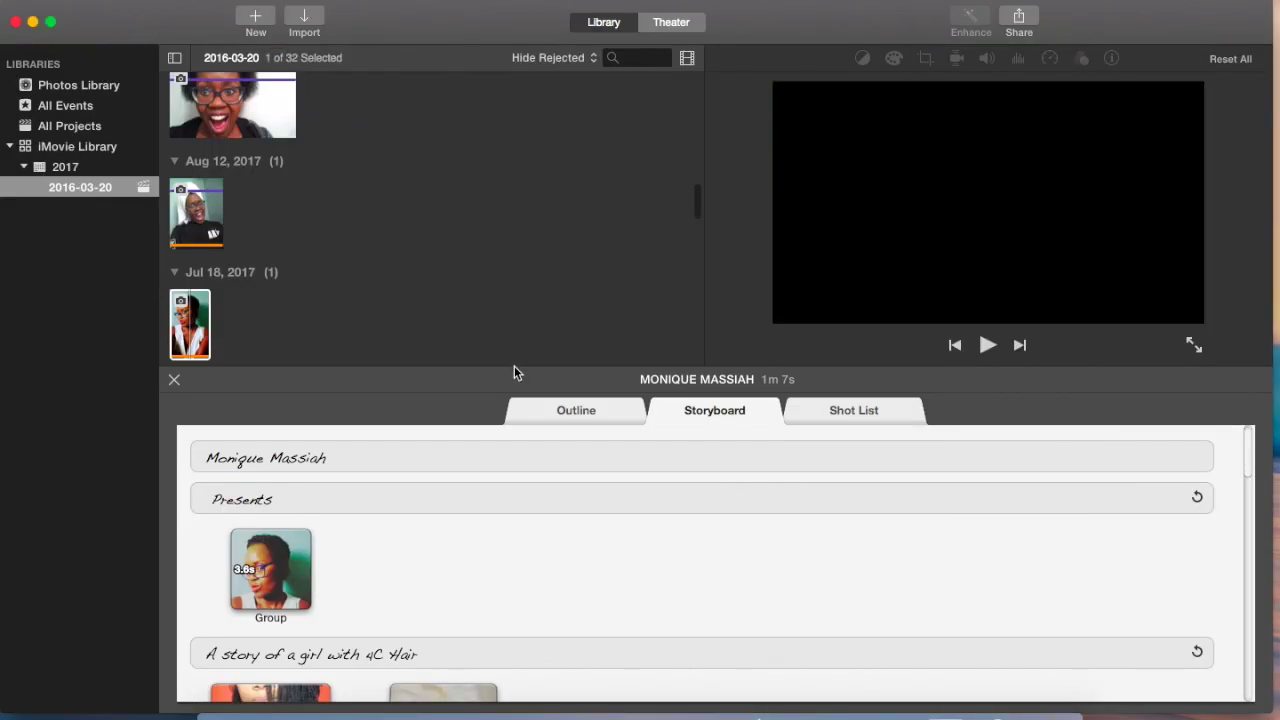
click(530, 412)
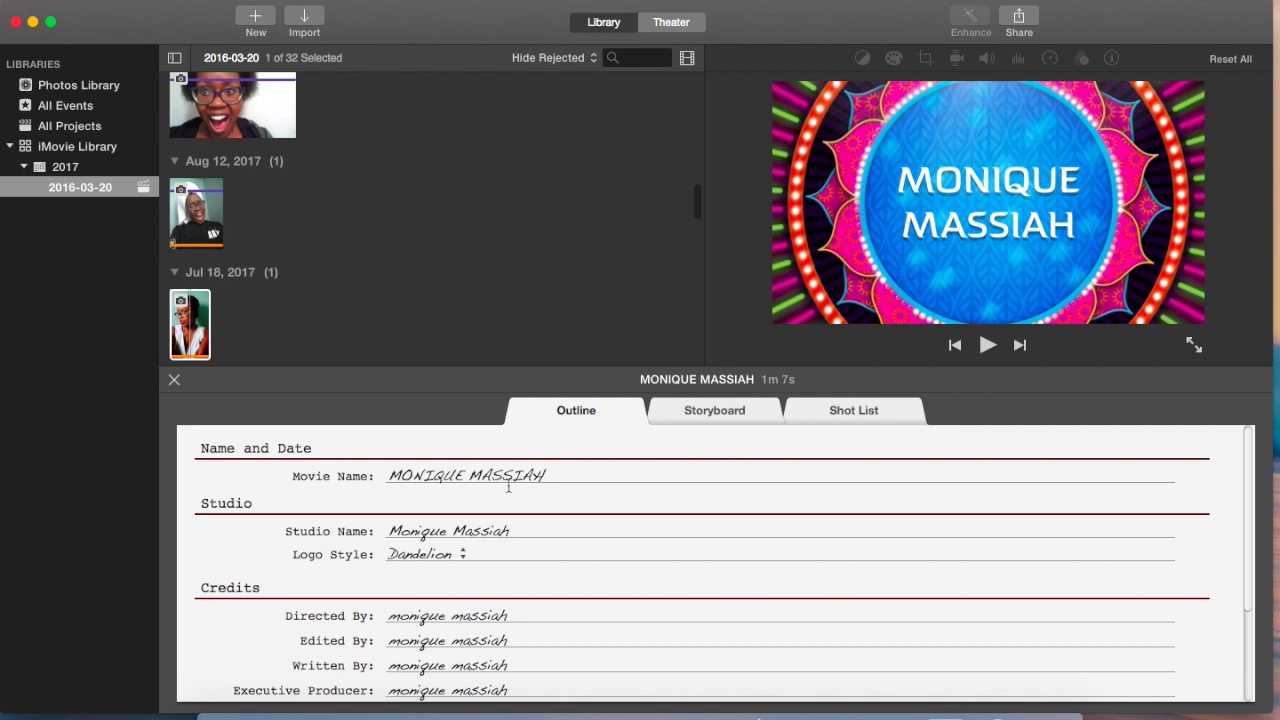
click(564, 474)
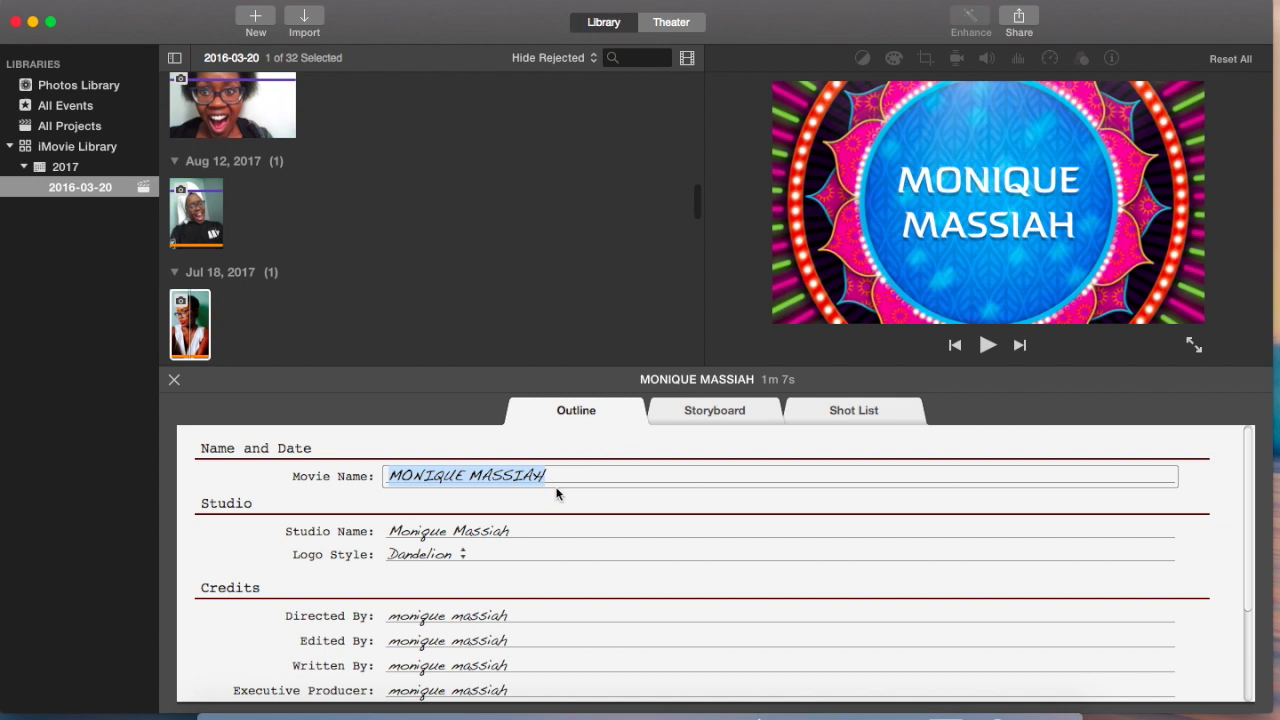
text(Moniq)
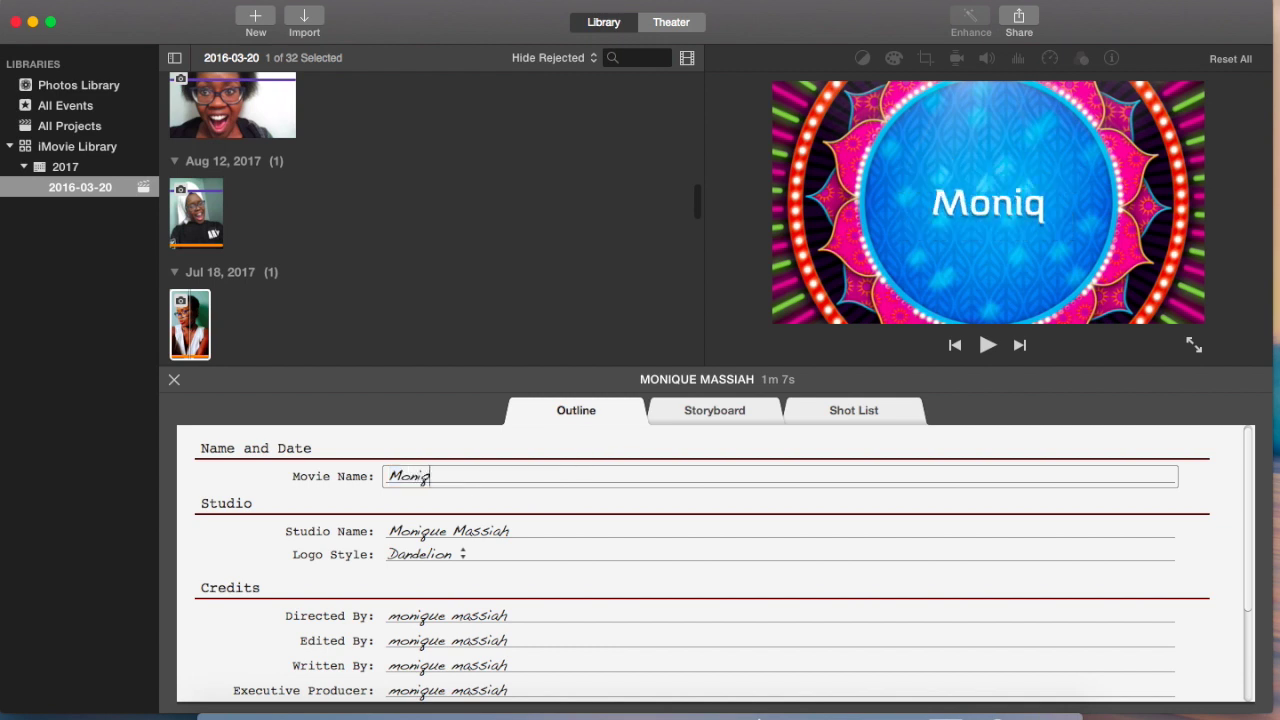
text(ue's Jou)
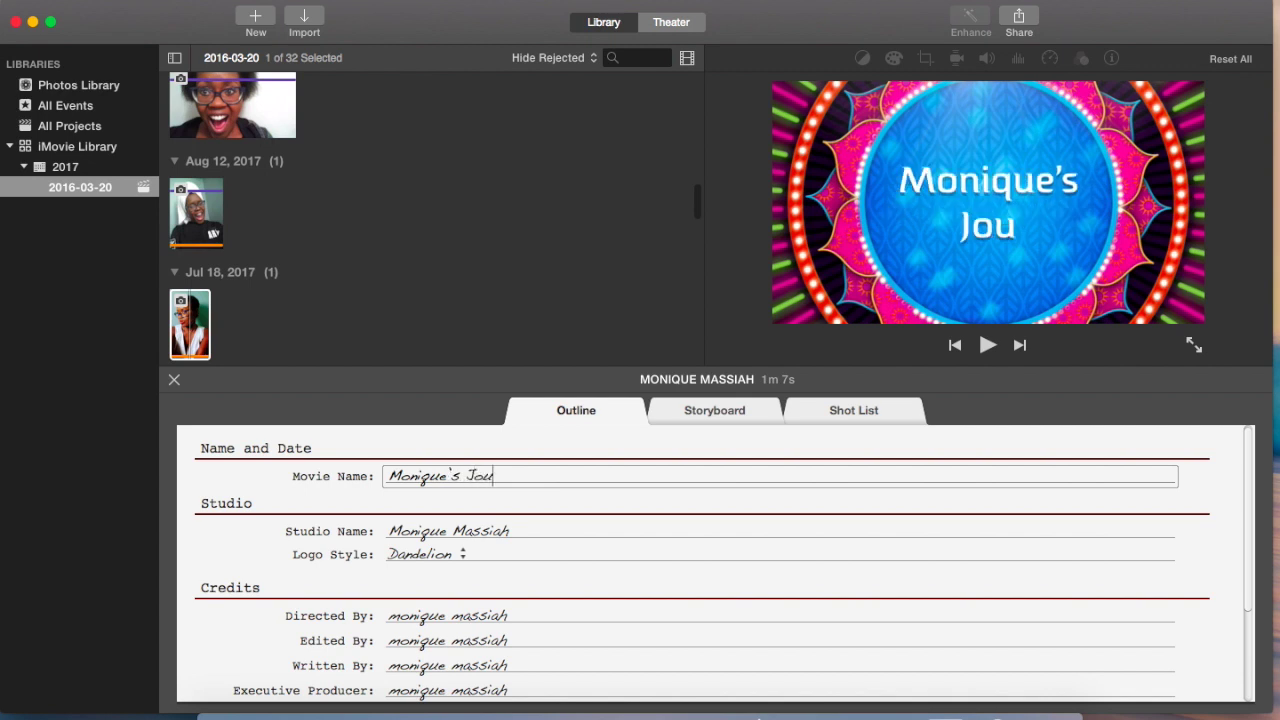
text(rney)
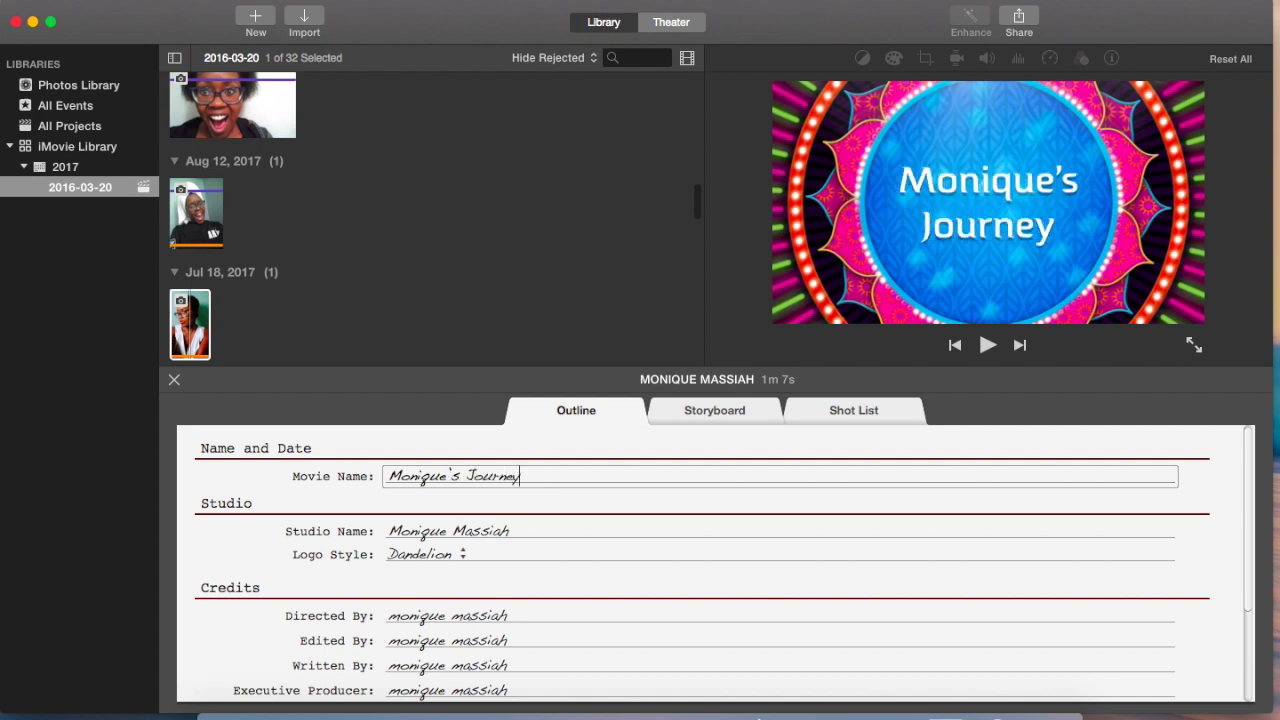
key(BackSpace)
key(BackSpace)
key(BackSpace)
key(BackSpace)
key(BackSpace)
key(BackSpace)
key(BackSpace)
key(BackSpace)
key(BackSpace)
key(BackSpace)
key(BackSpace)
key(BackSpace)
key(BackSpace)
key(BackSpace)
key(BackSpace)
key(BackSpace)
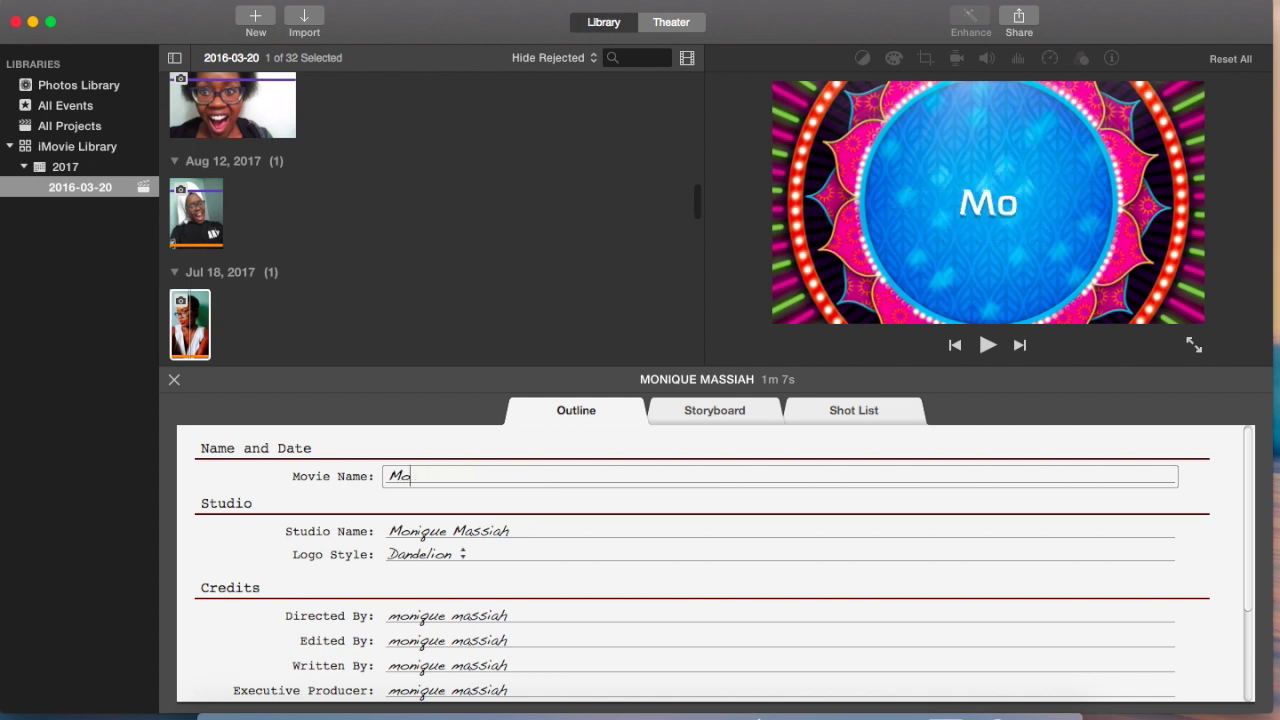
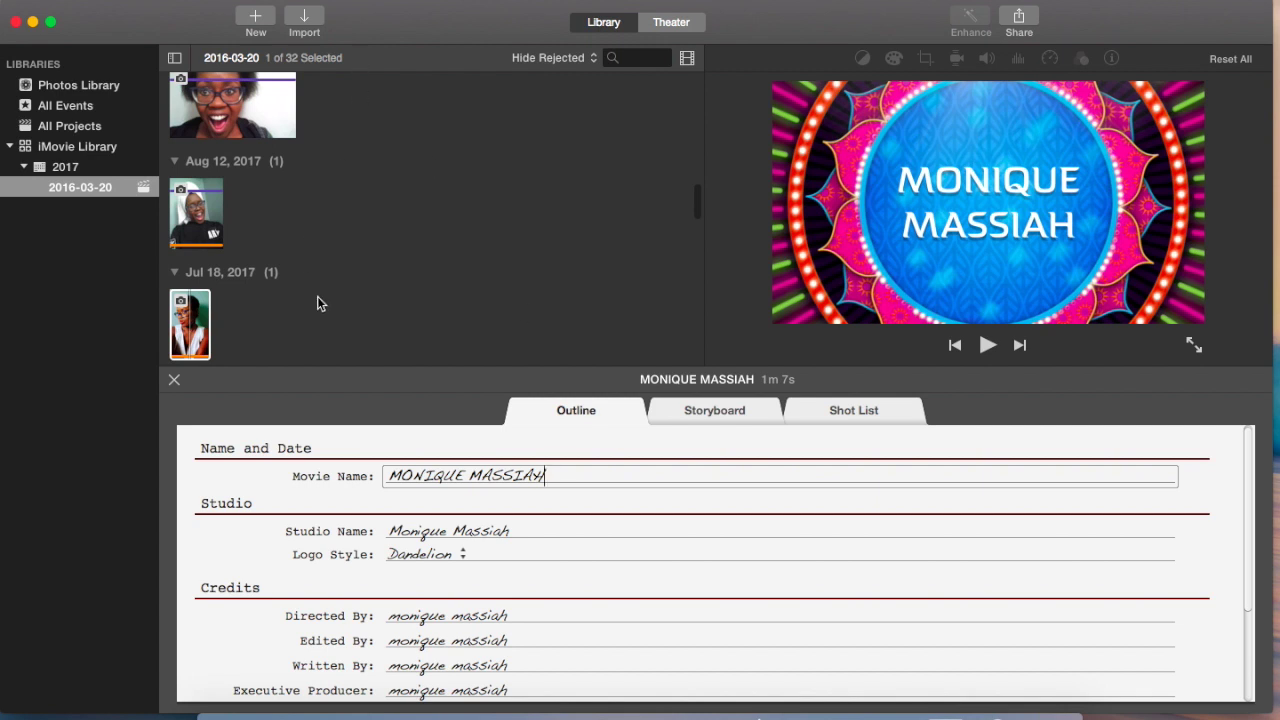
click(525, 533)
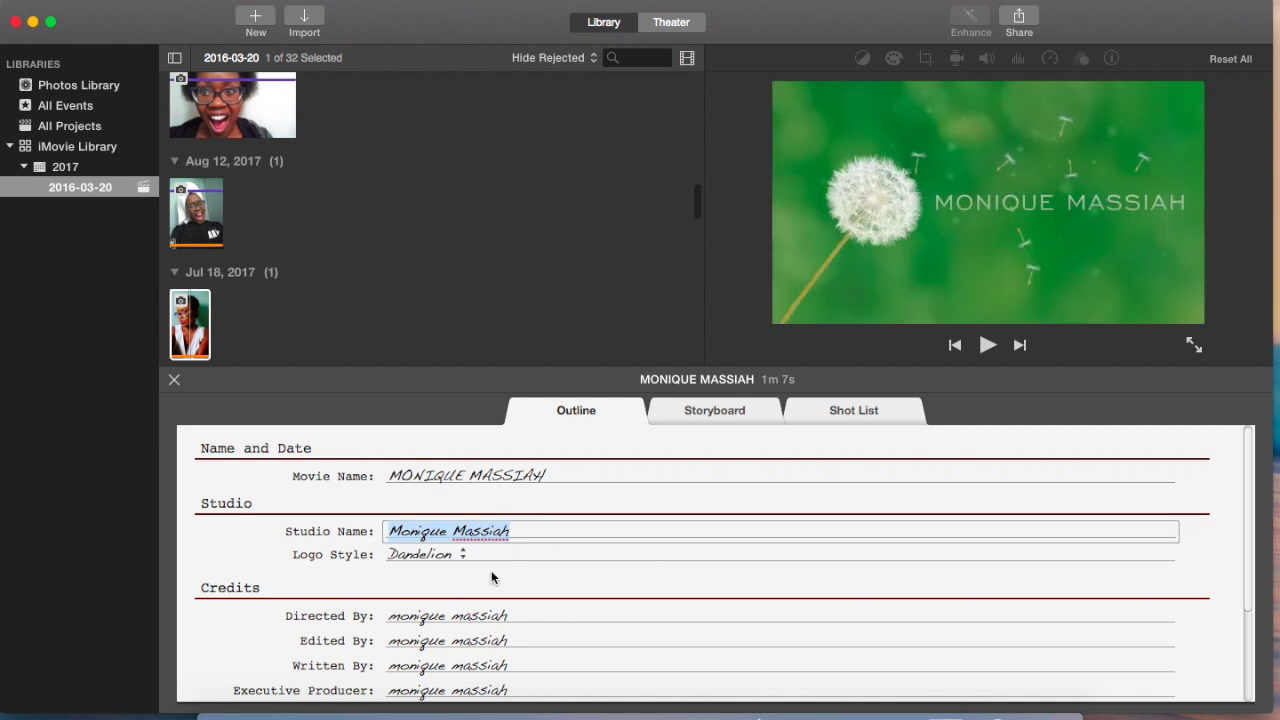
scroll(478, 617, down, 1)
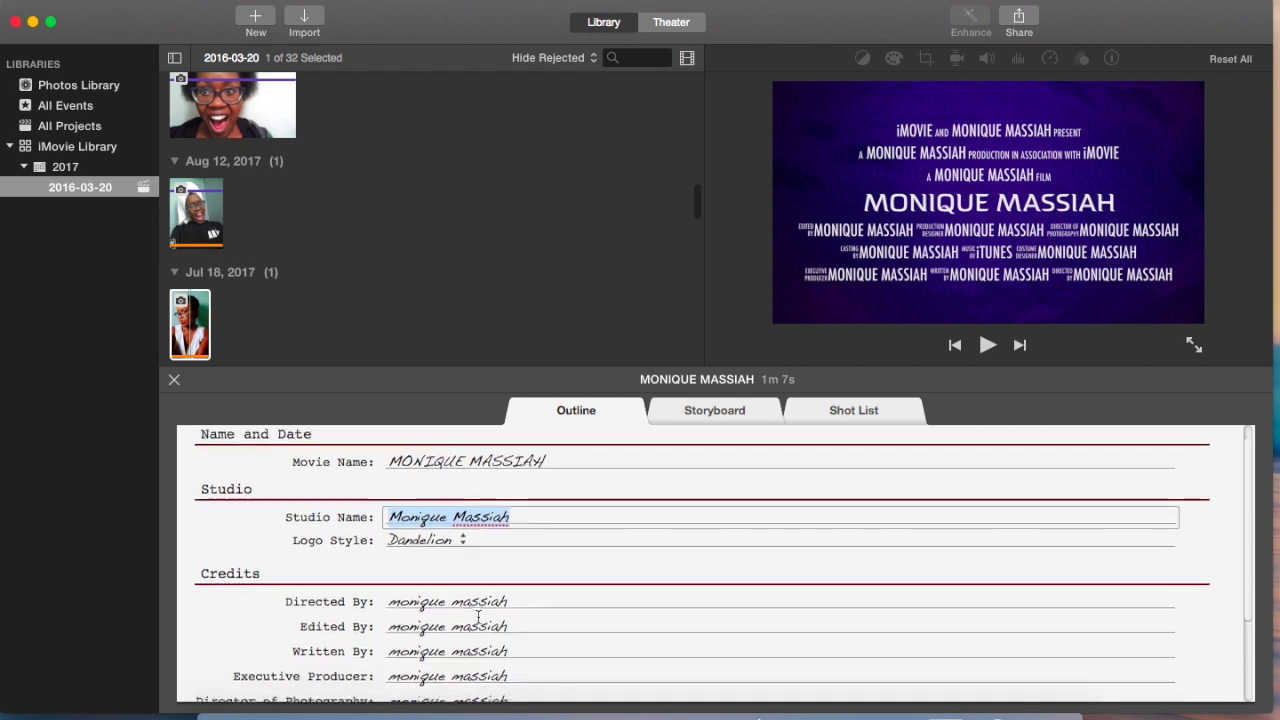
scroll(478, 617, down, 5)
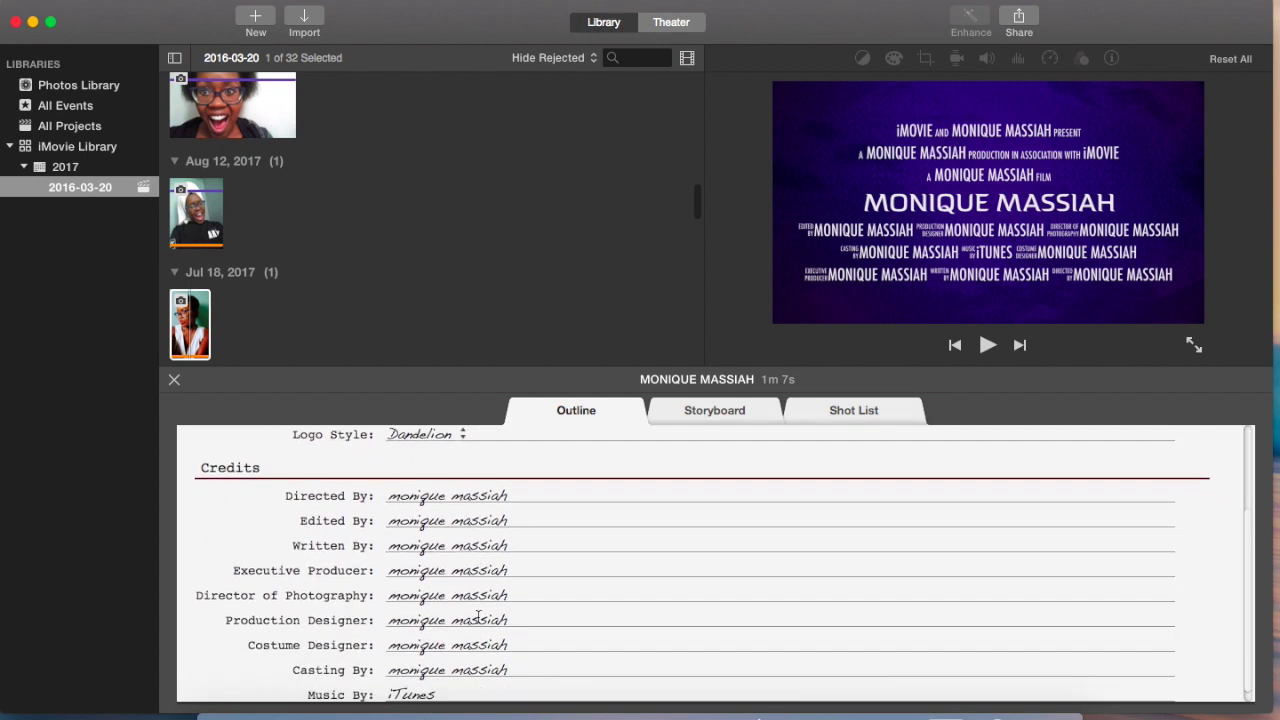
scroll(478, 617, down, 1)
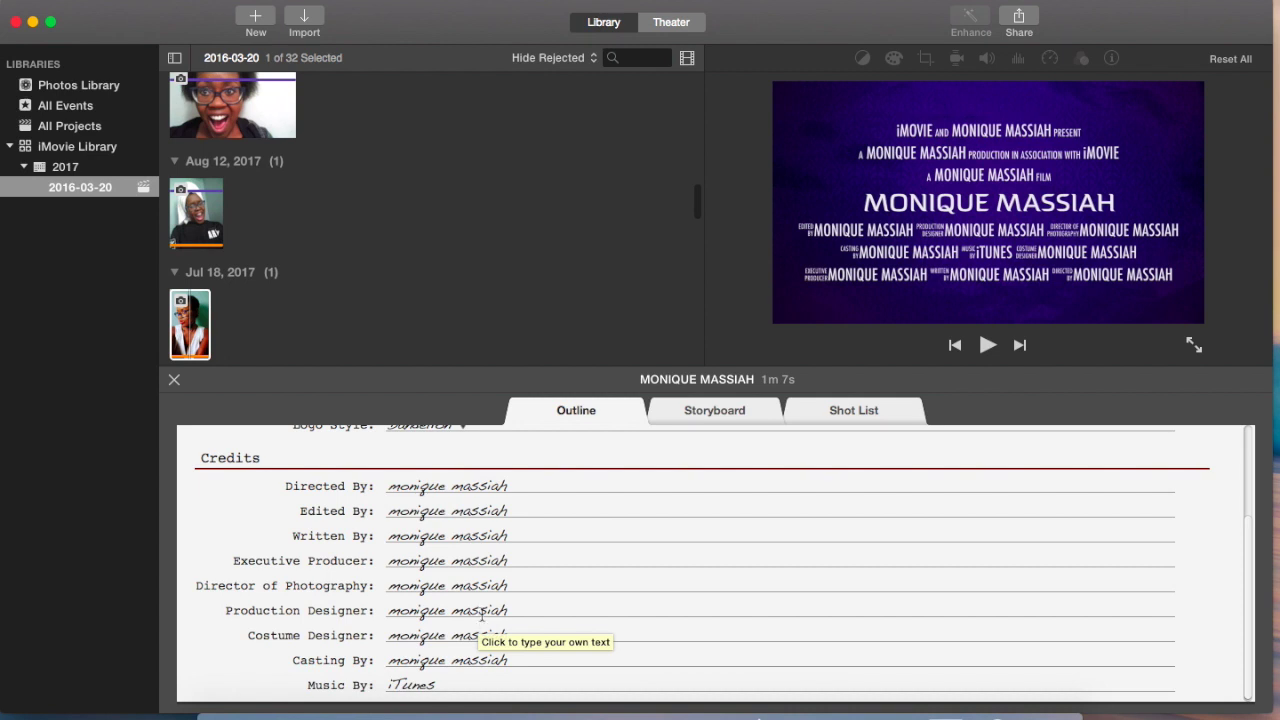
key(Tab)
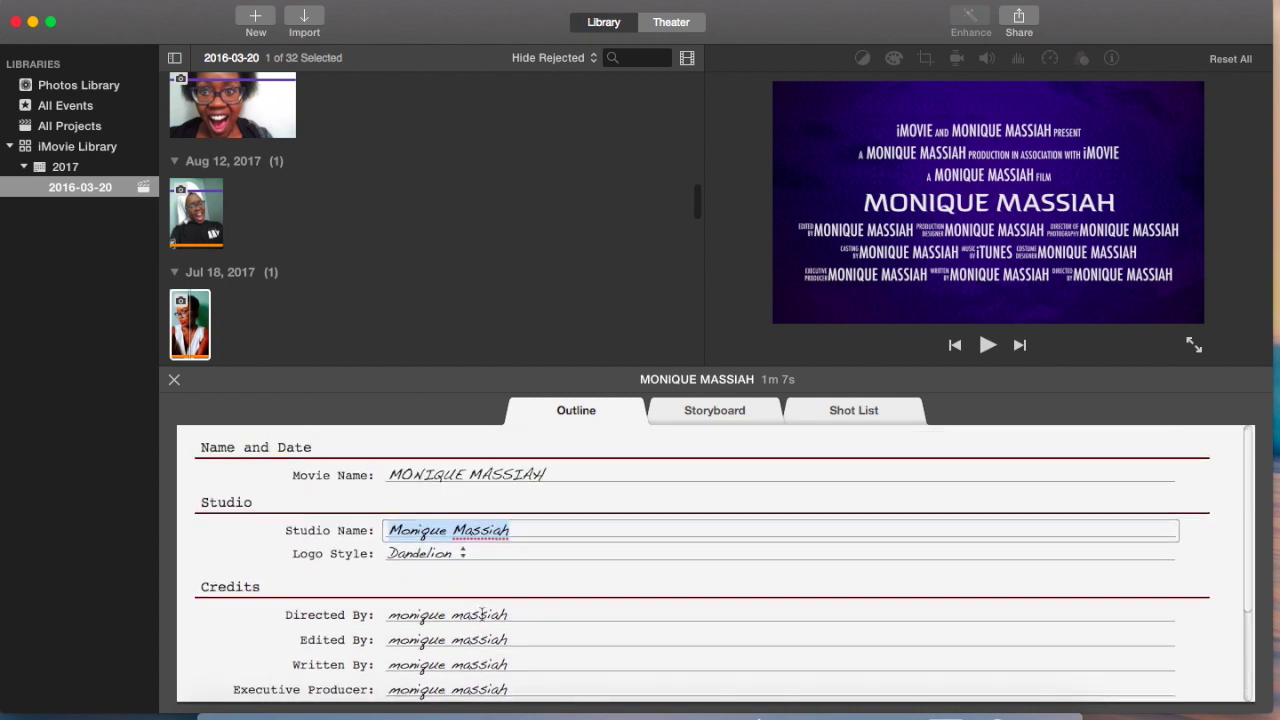
scroll(483, 614, down, 3)
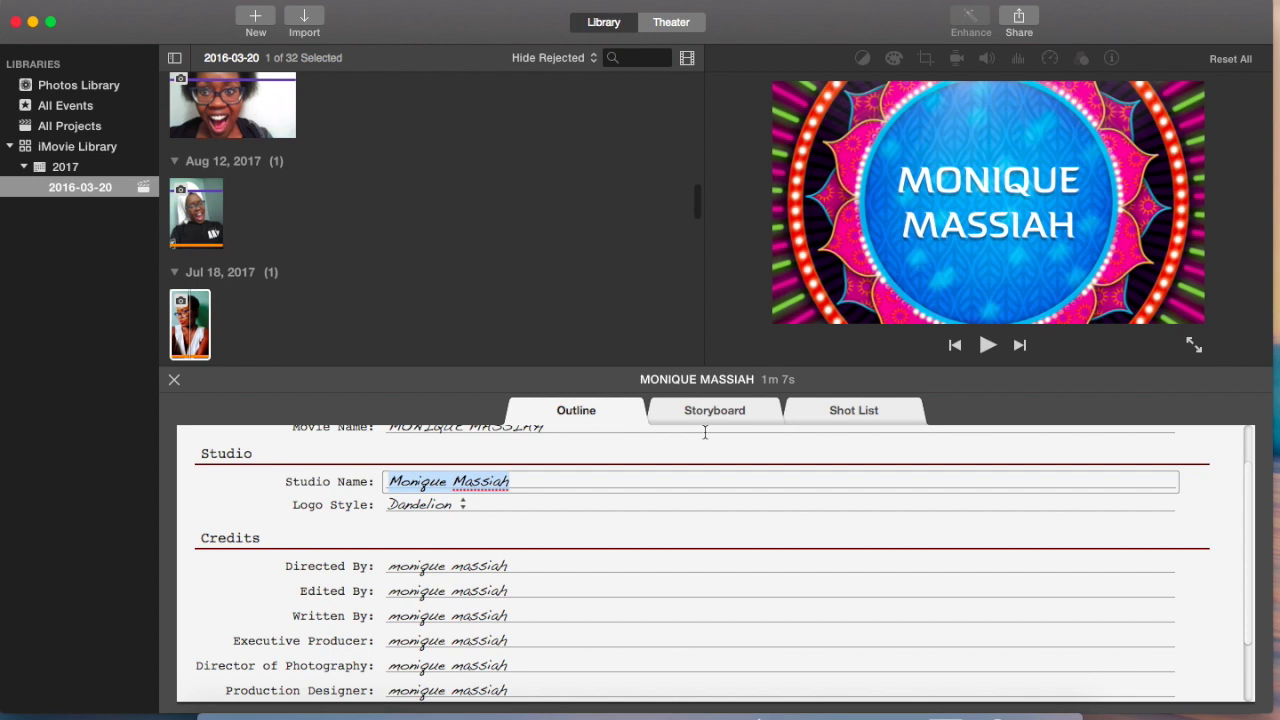
click(695, 414)
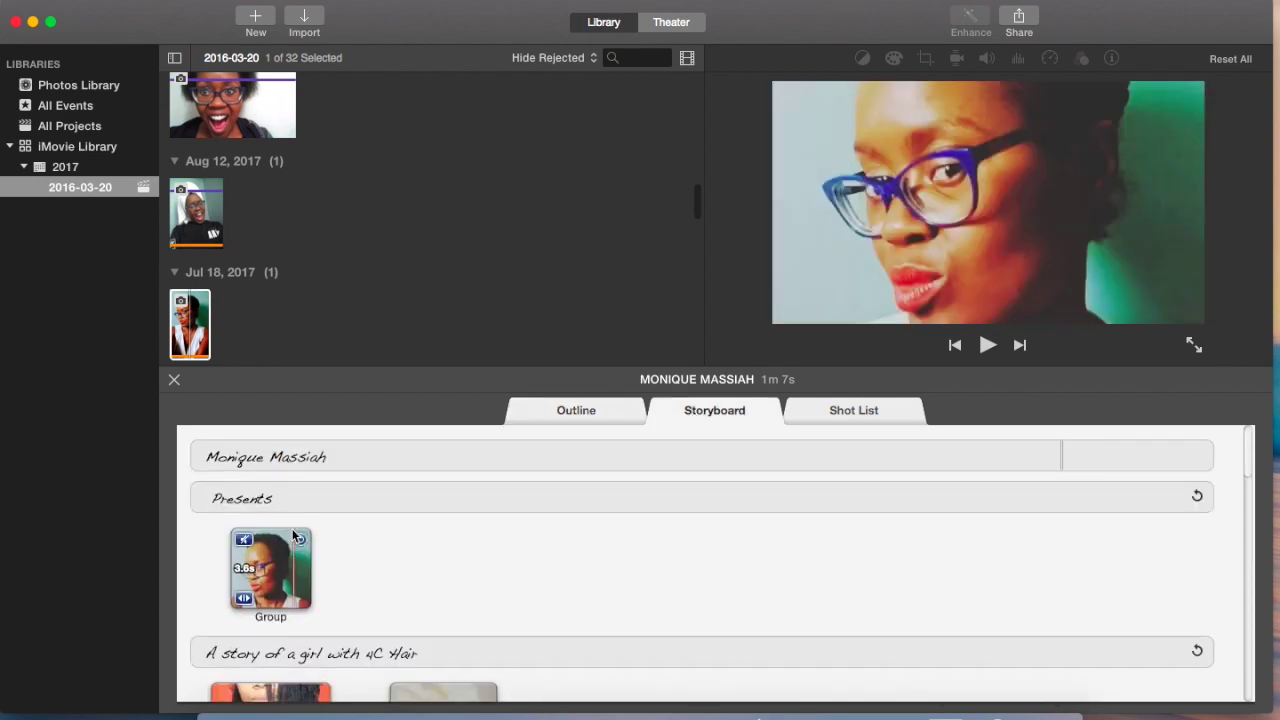
scroll(280, 560, down, 2)
scroll(290, 540, up, 2)
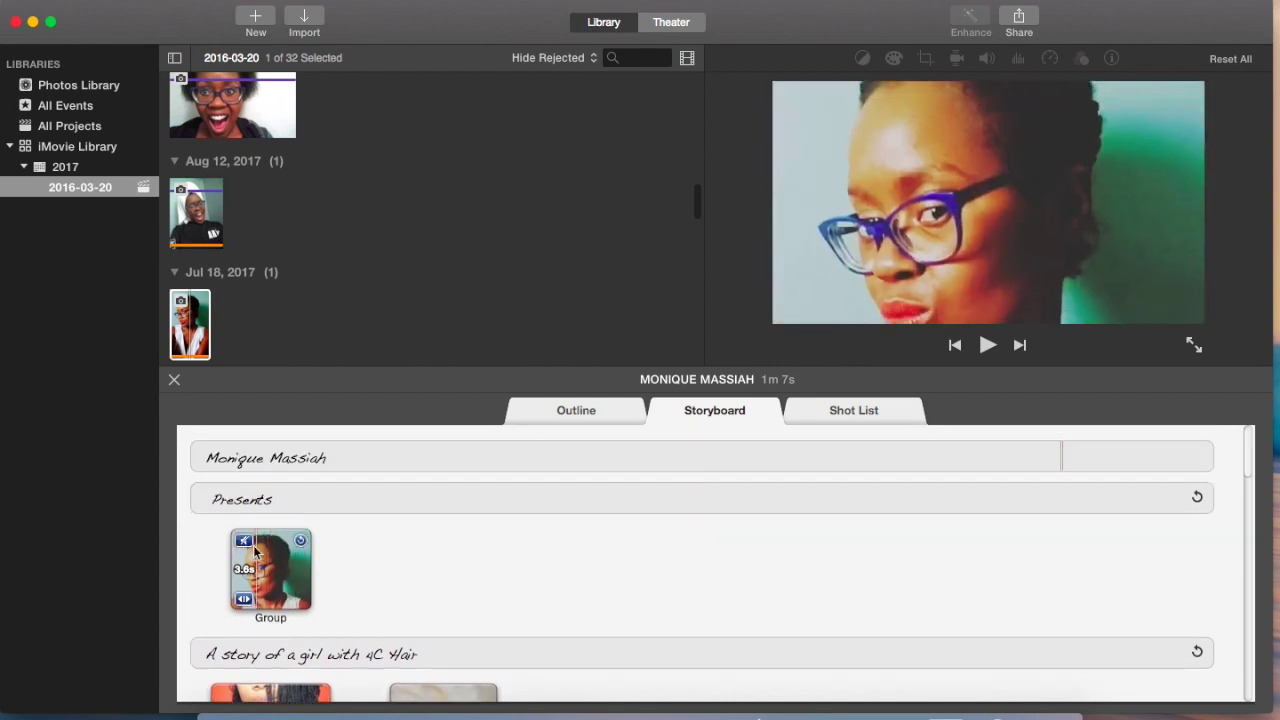
scroll(306, 603, down, 8)
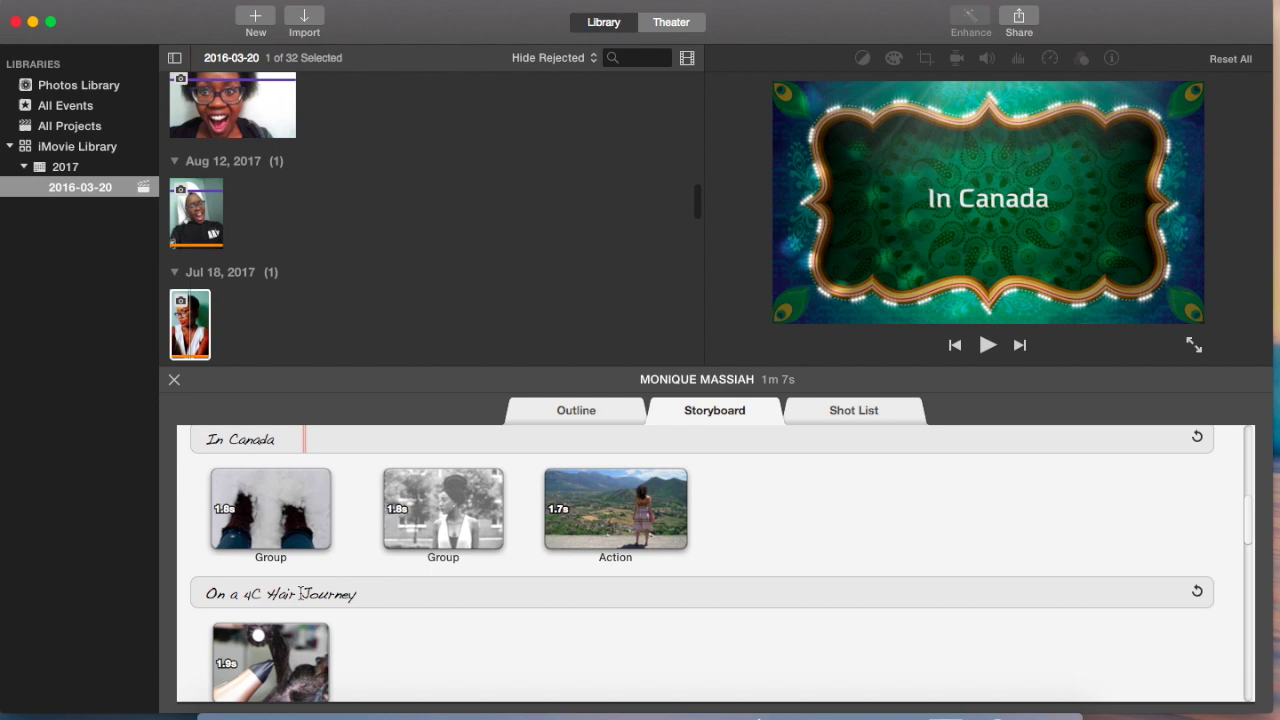
scroll(300, 598, down, 8)
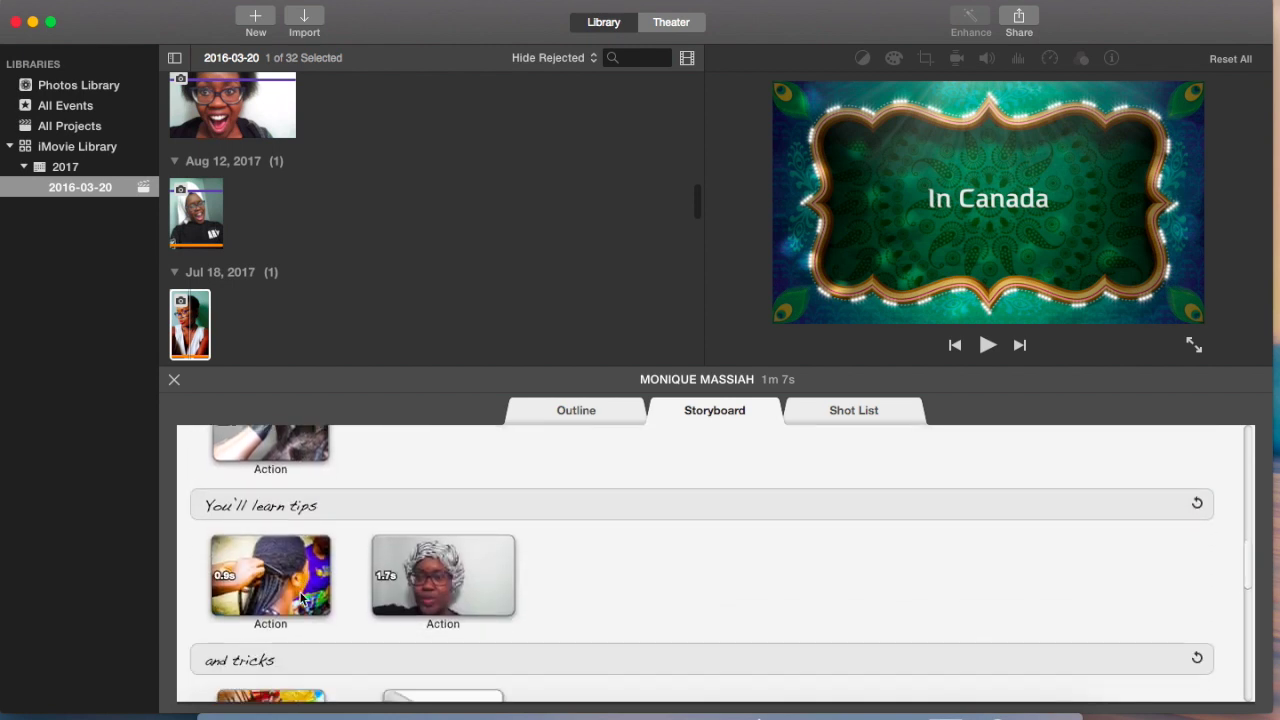
scroll(300, 598, down, 7)
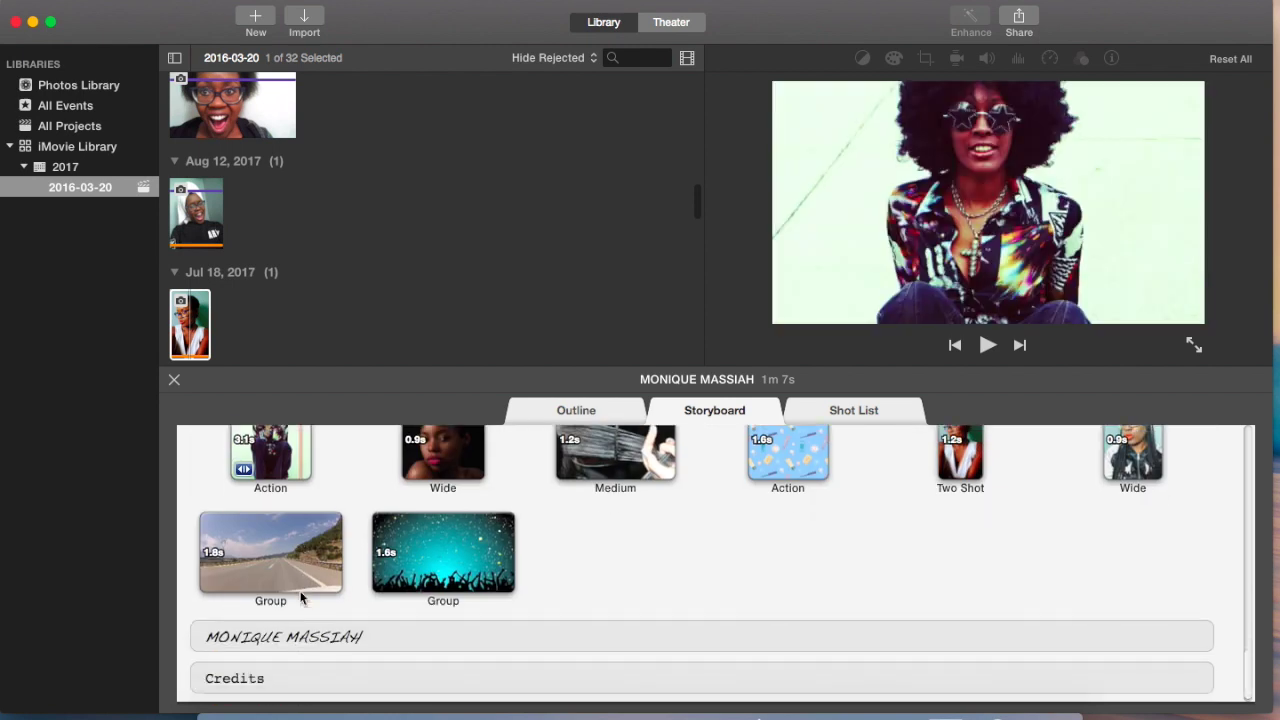
scroll(301, 598, up, 15)
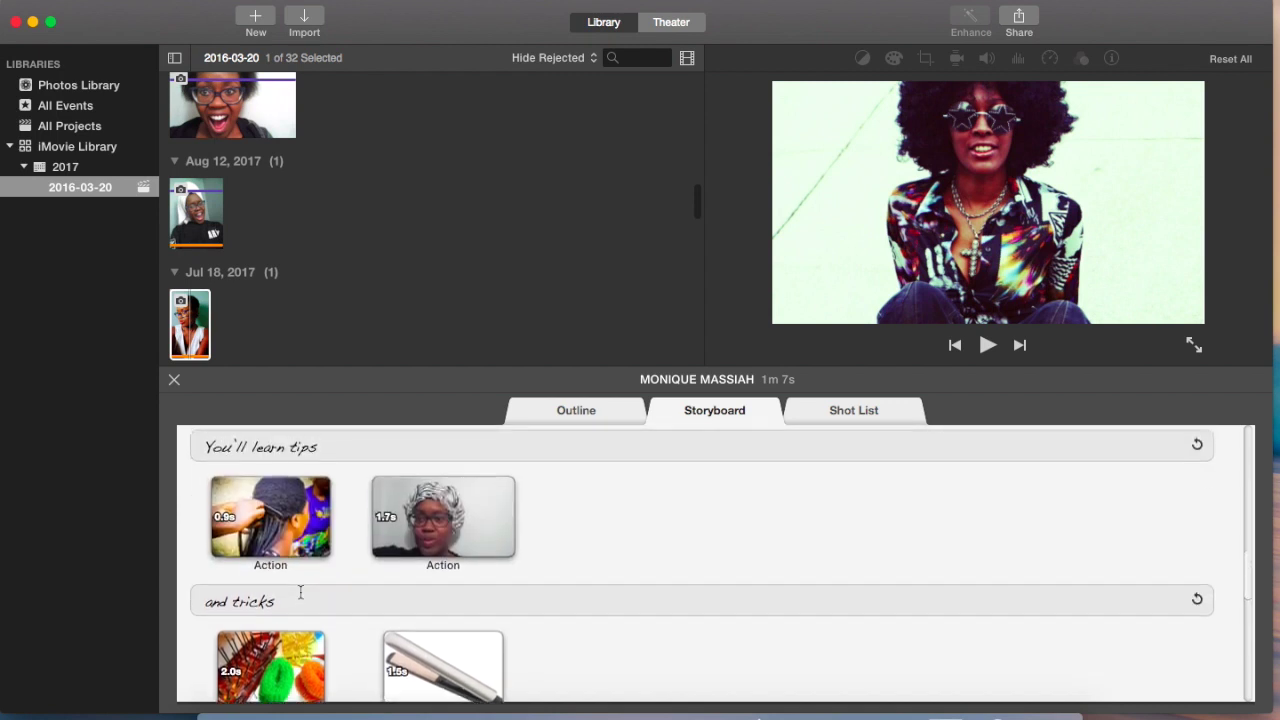
scroll(300, 593, up, 4)
scroll(300, 598, up, 6)
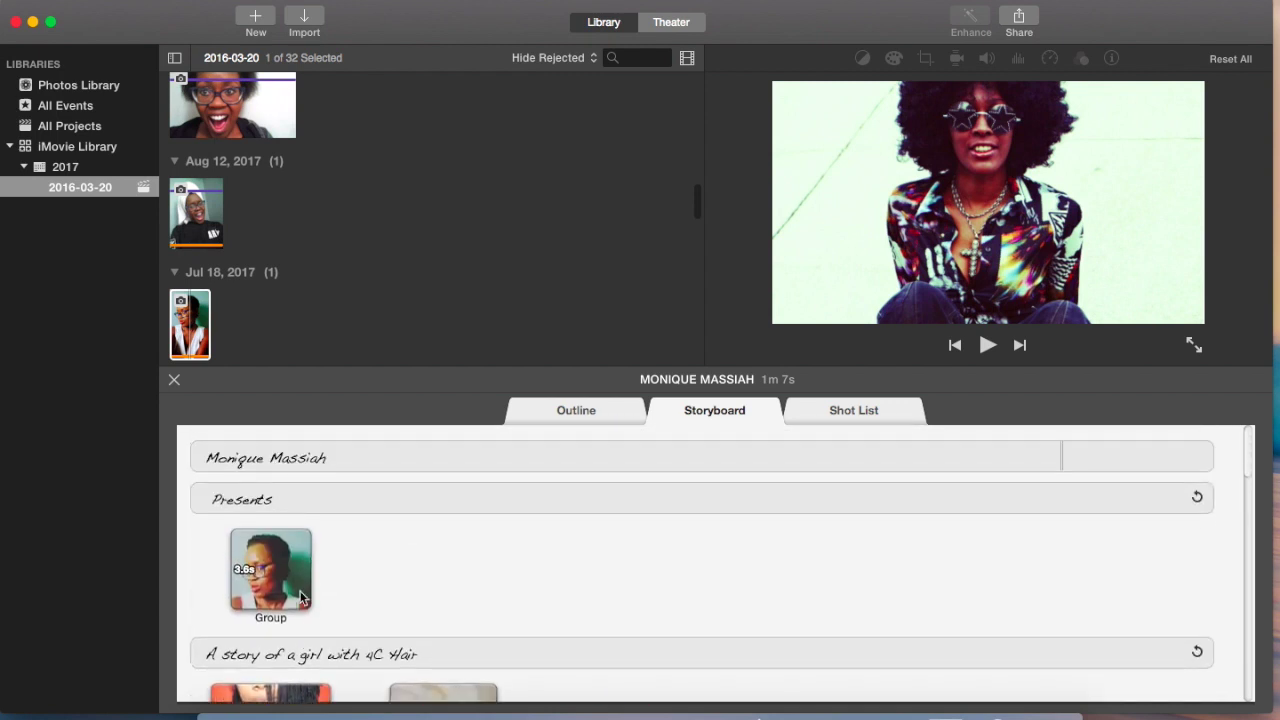
Step: Remove the Presents Group photo and first Action video, then review down to the Credits
click(287, 557)
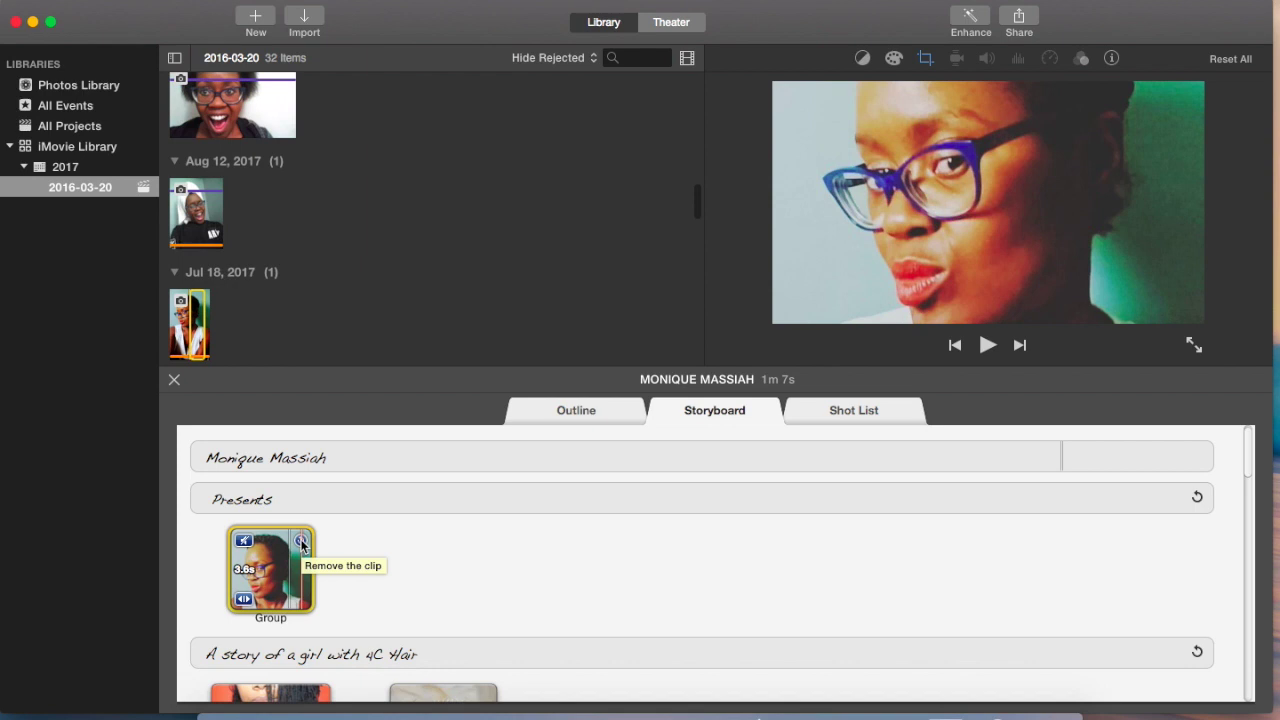
click(302, 543)
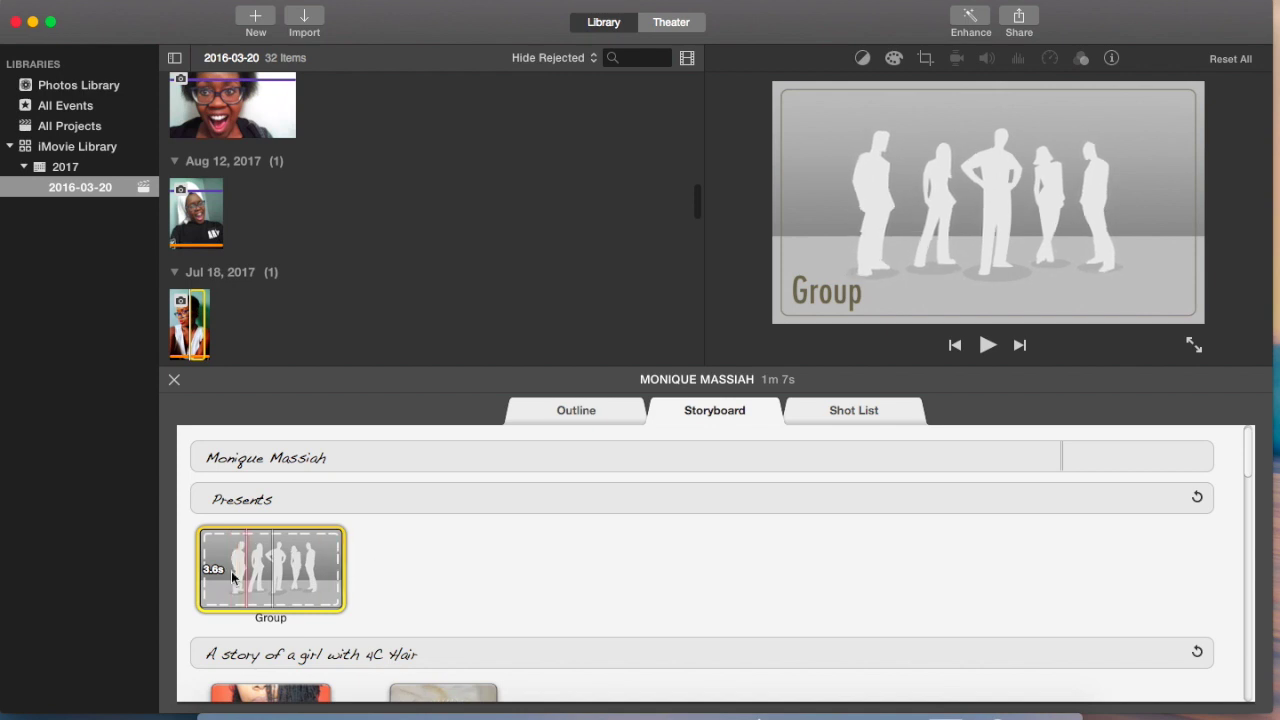
scroll(280, 596, down, 5)
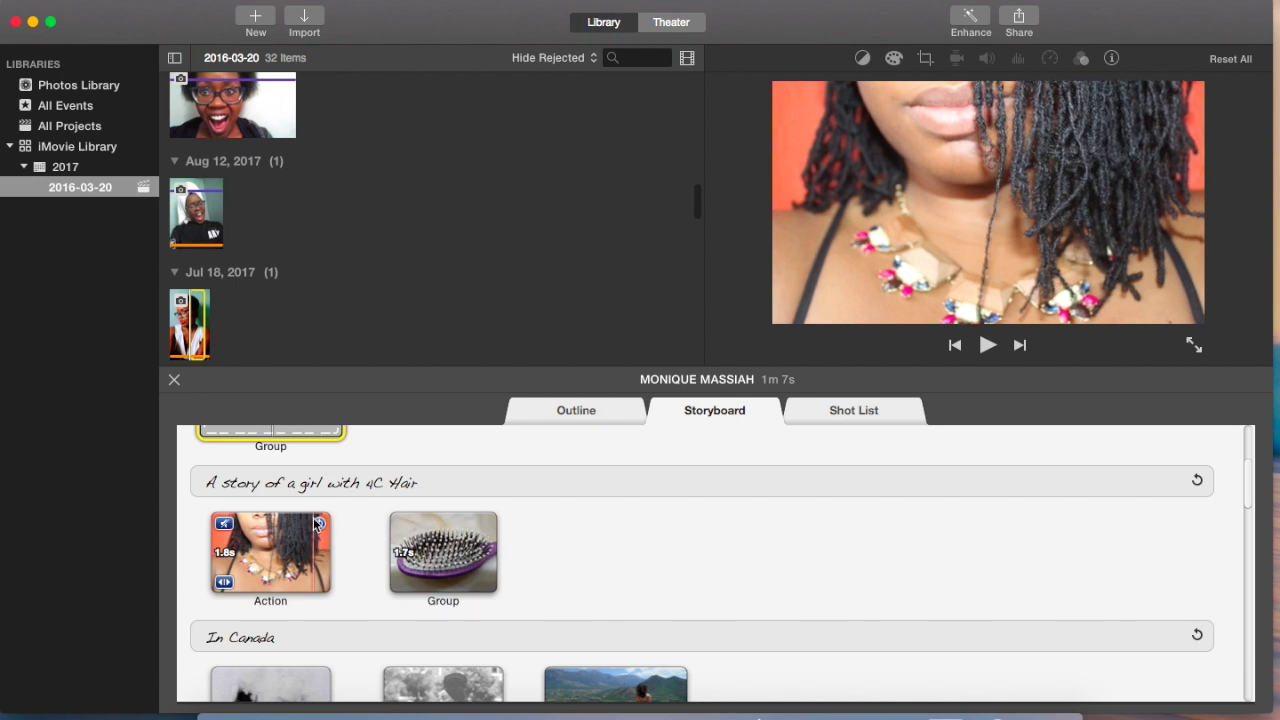
click(318, 522)
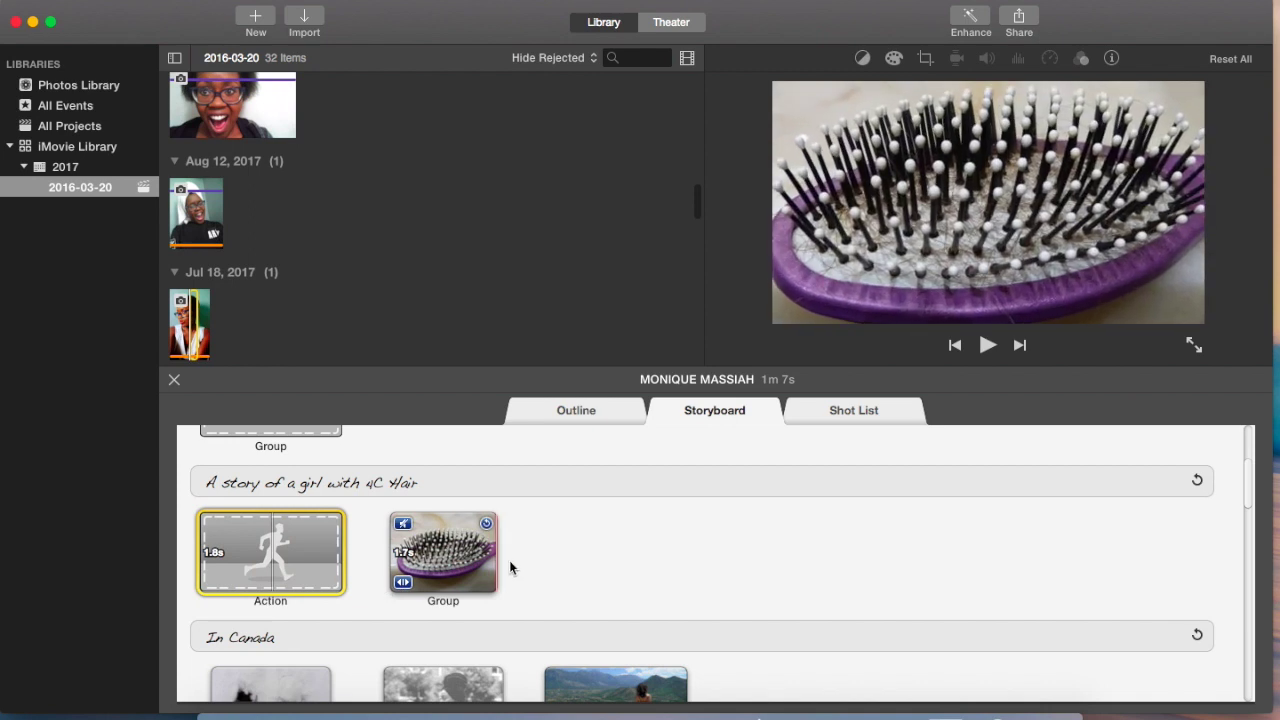
scroll(385, 620, down, 3)
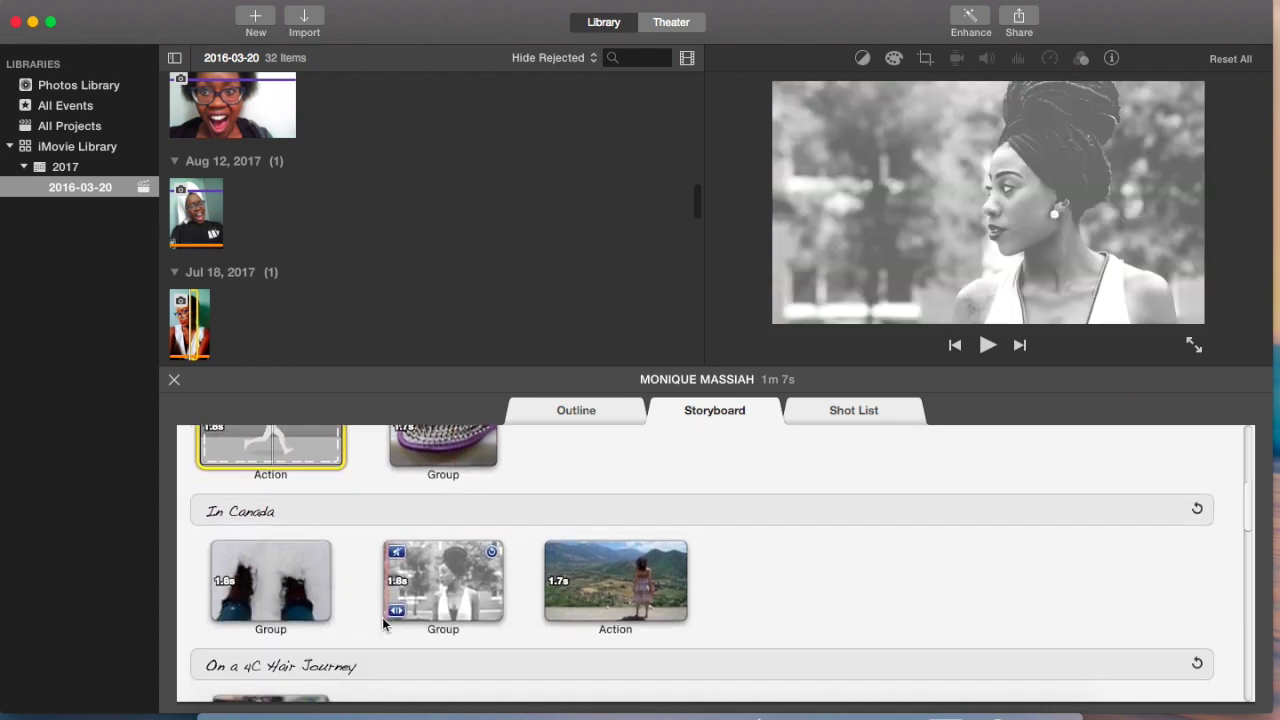
scroll(384, 622, down, 8)
scroll(382, 620, down, 15)
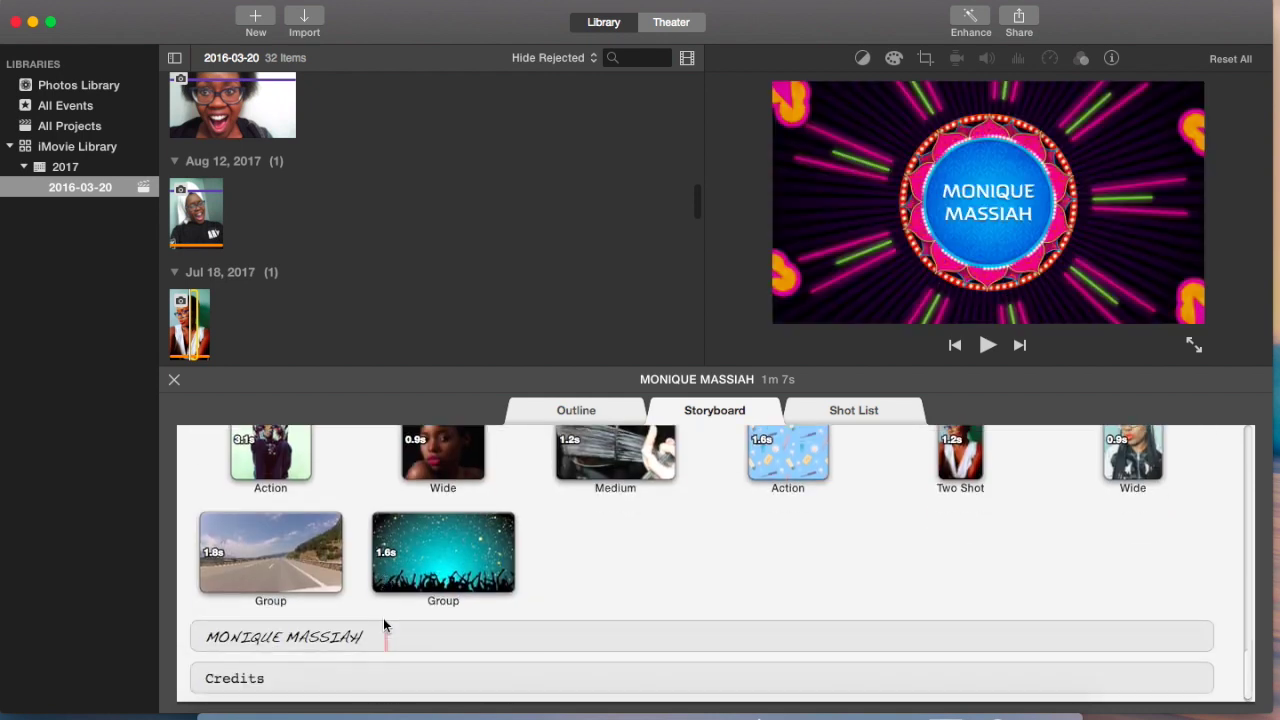
Step: Play the trailer, then delete the 'A story of a girl with 4C Hair' title text
mouse_move(343, 560)
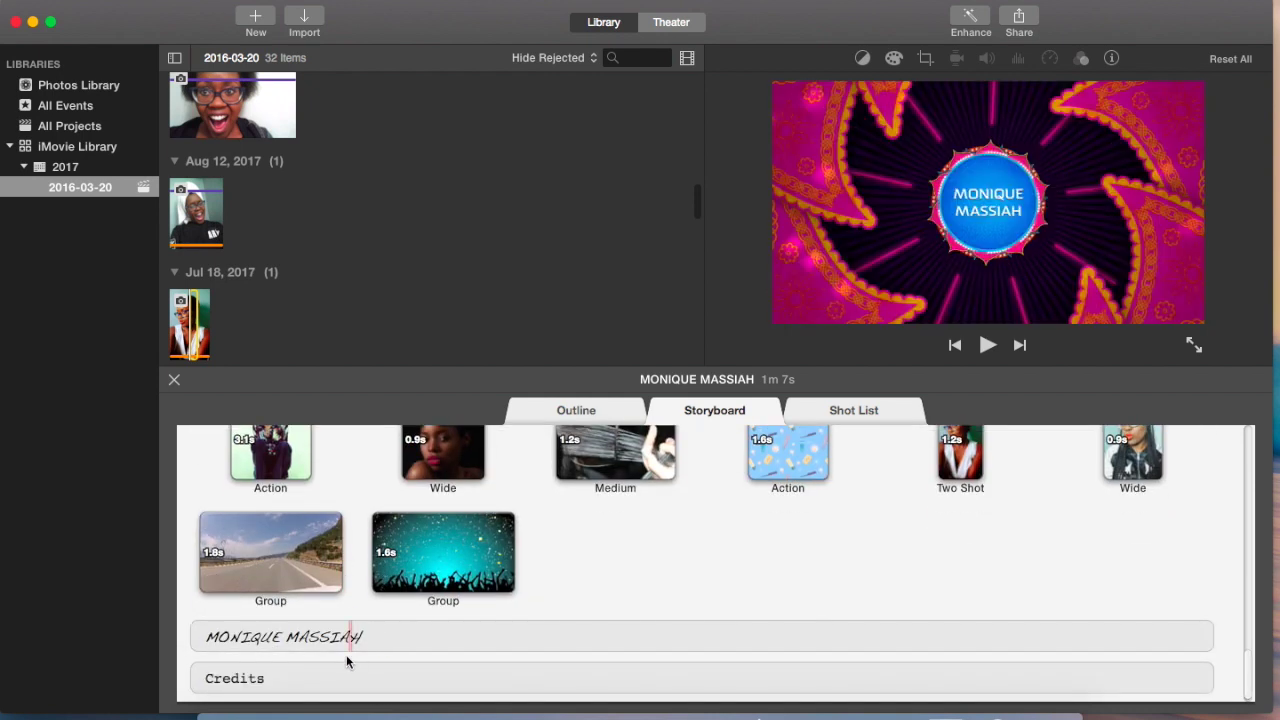
scroll(330, 640, up, 20)
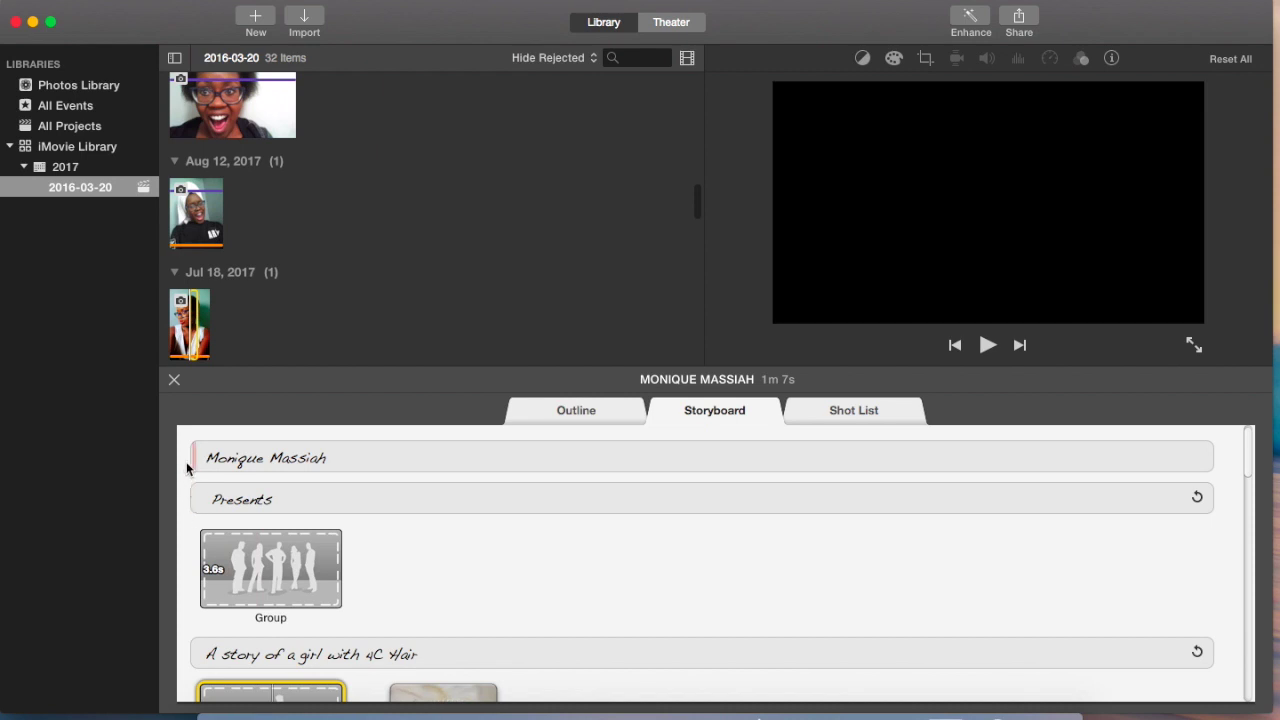
key(space)
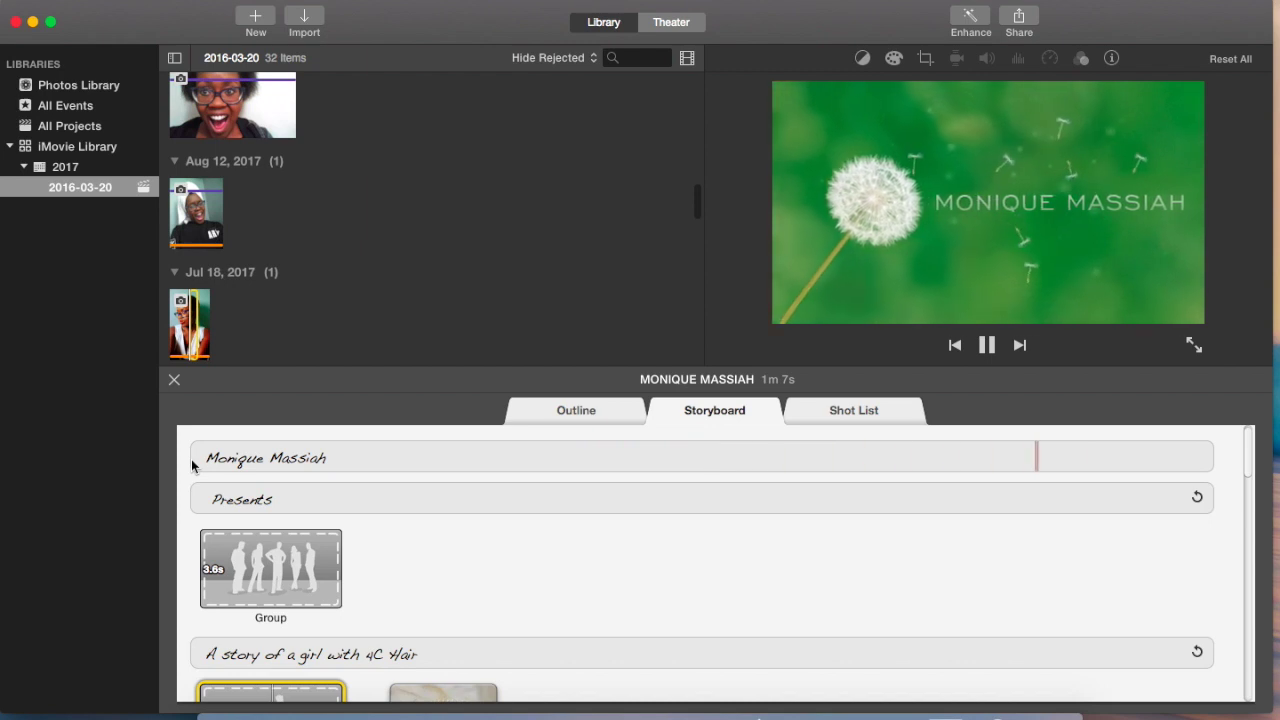
scroll(312, 612, down, 2)
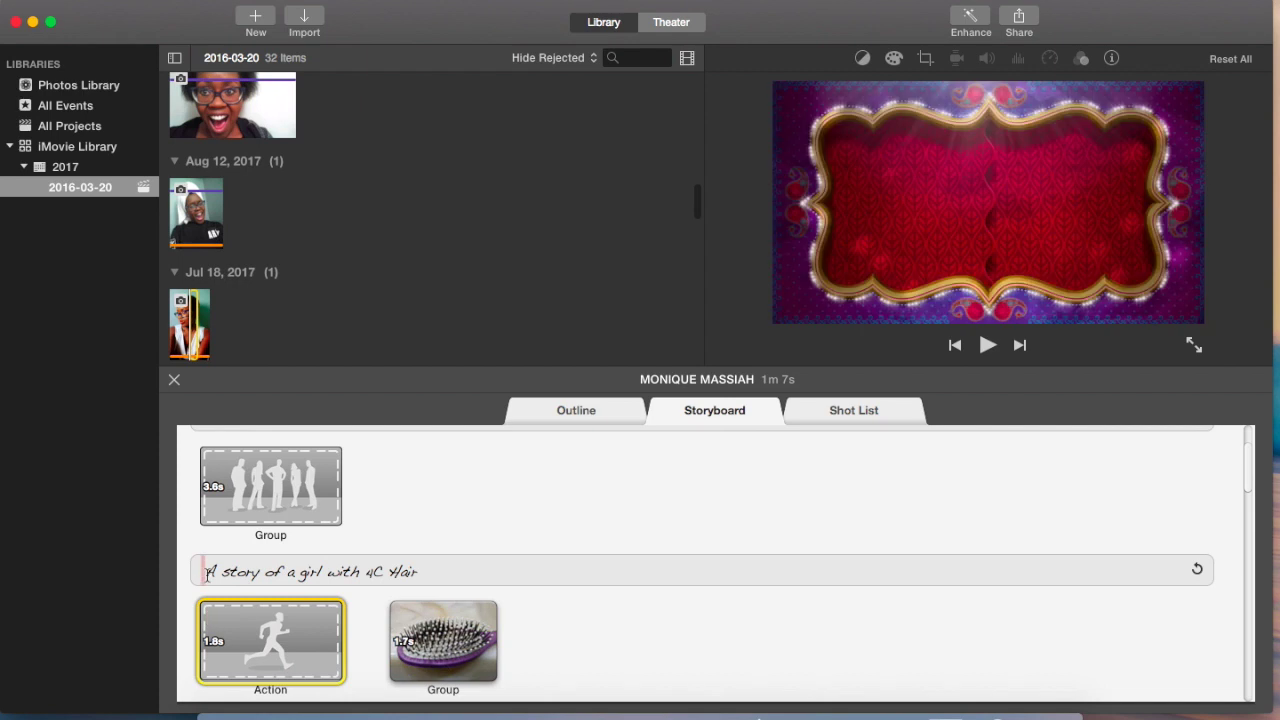
click(205, 572)
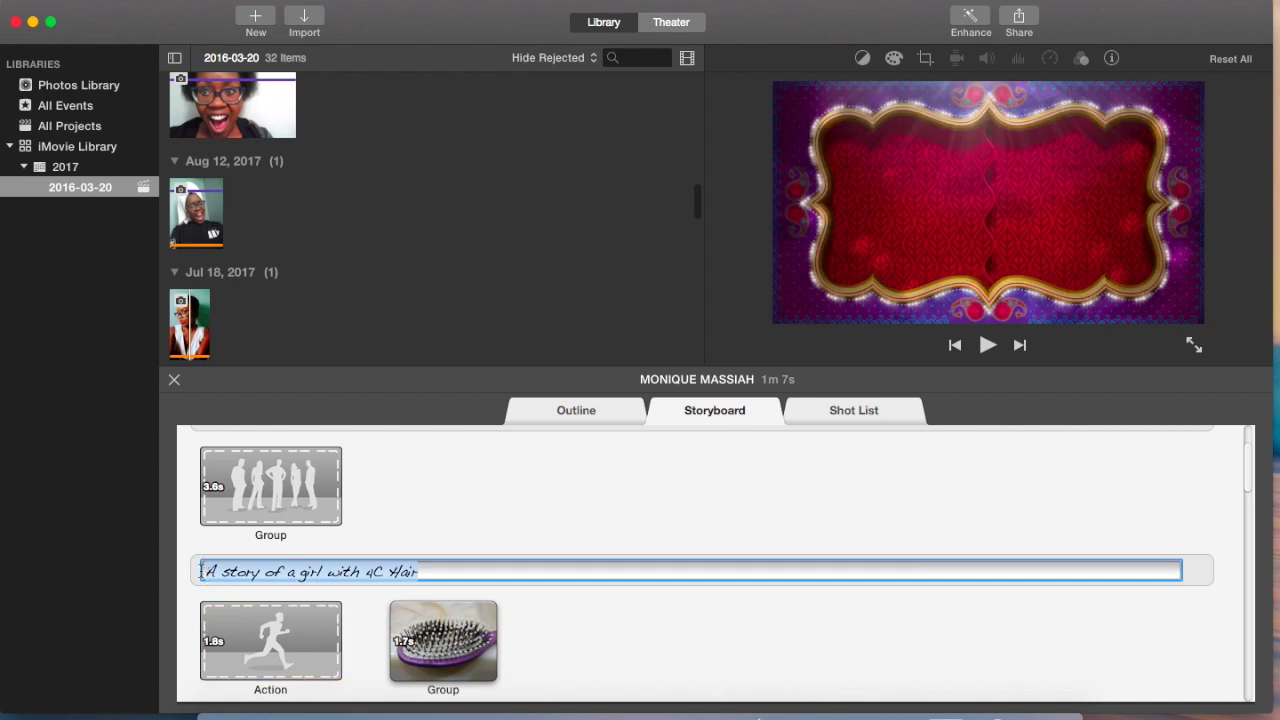
key(BackSpace)
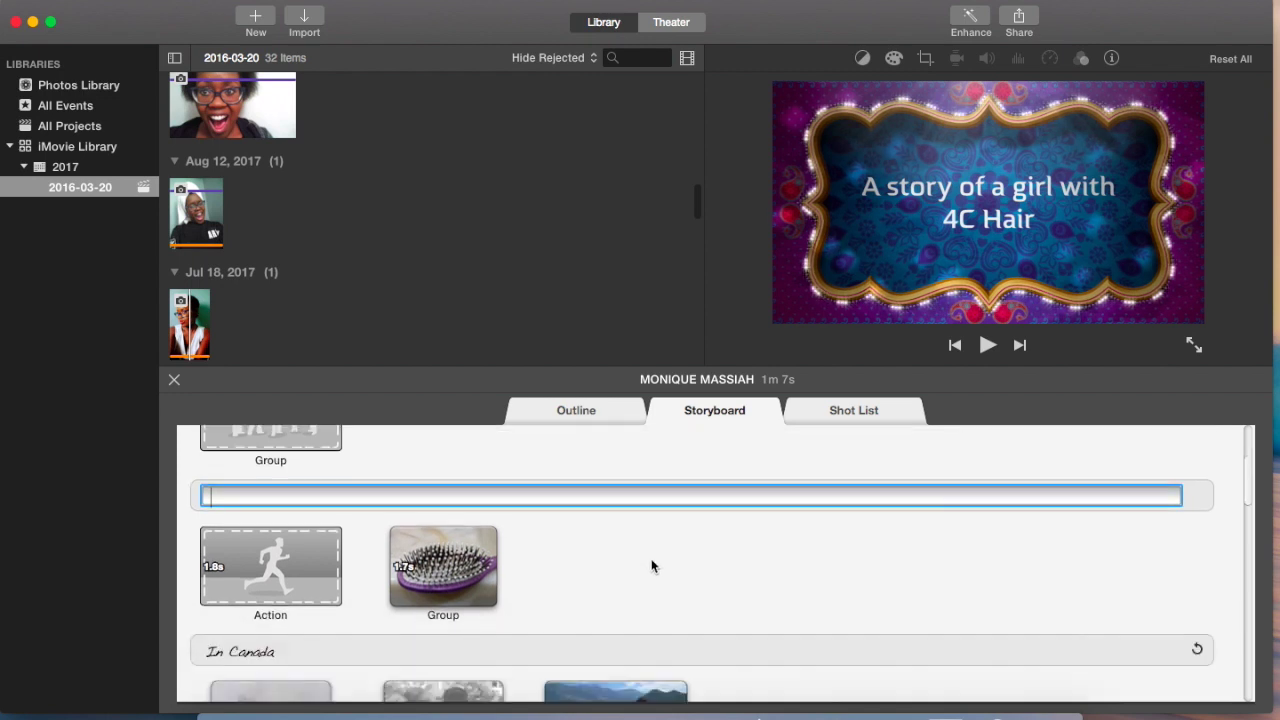
Step: Switch to the Shot List showing clips grouped by Action and Group shot types
scroll(527, 619, down, 15)
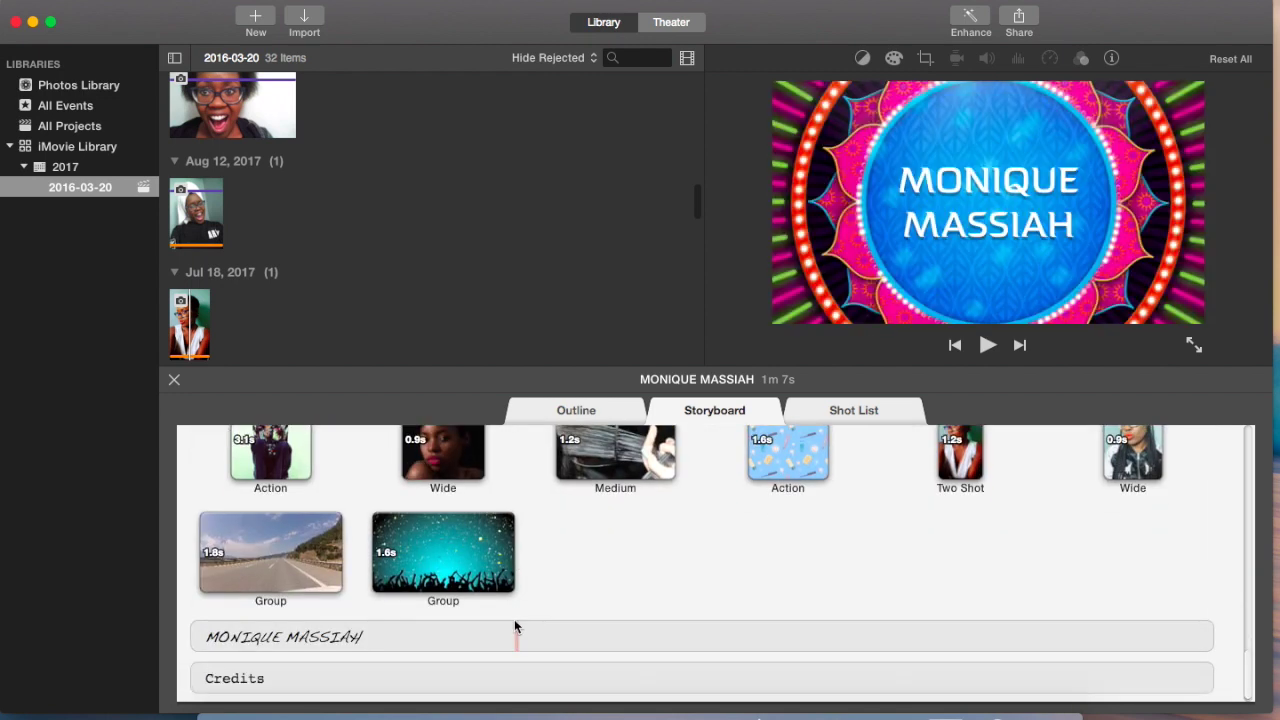
scroll(514, 619, up, 1)
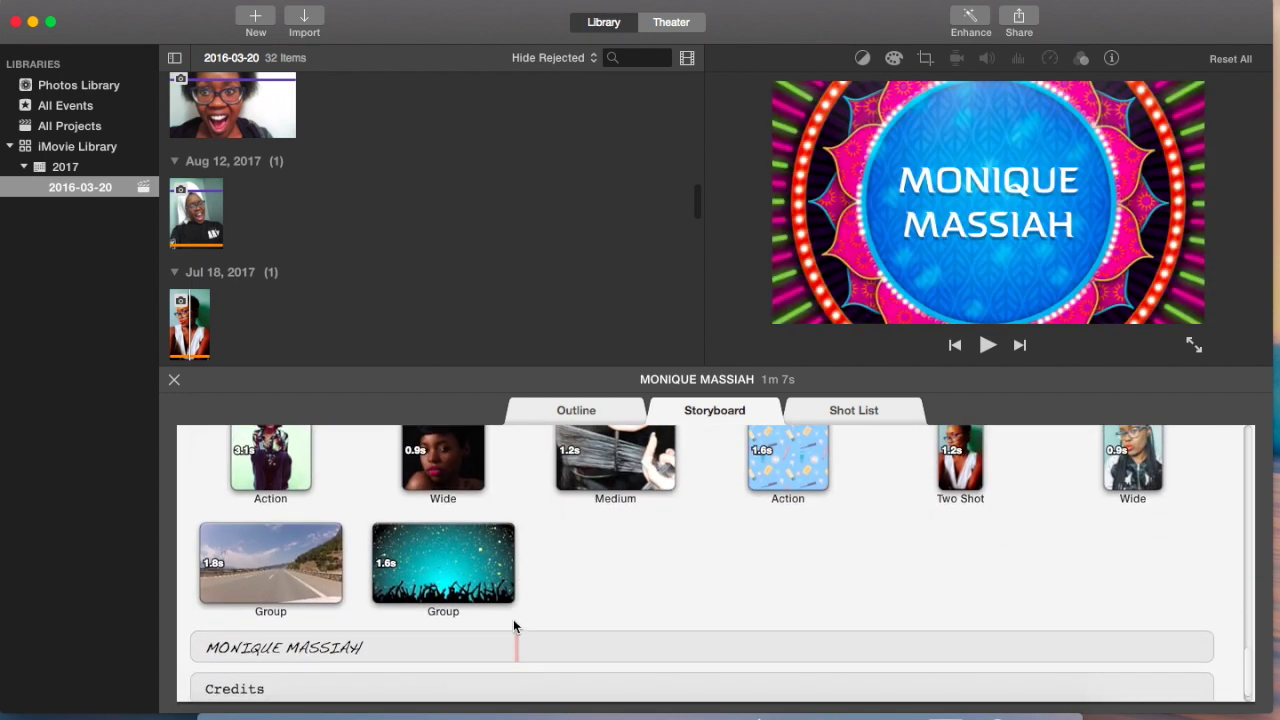
scroll(513, 623, down, 1)
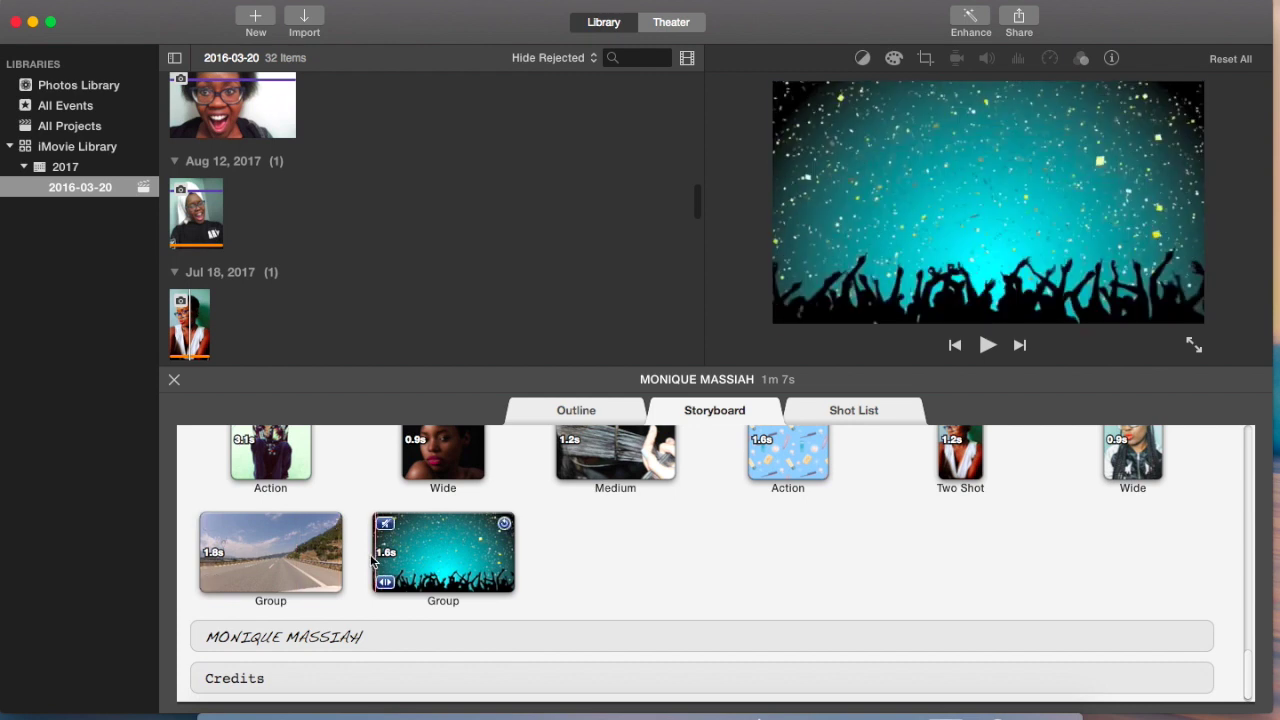
scroll(513, 590, up, 10)
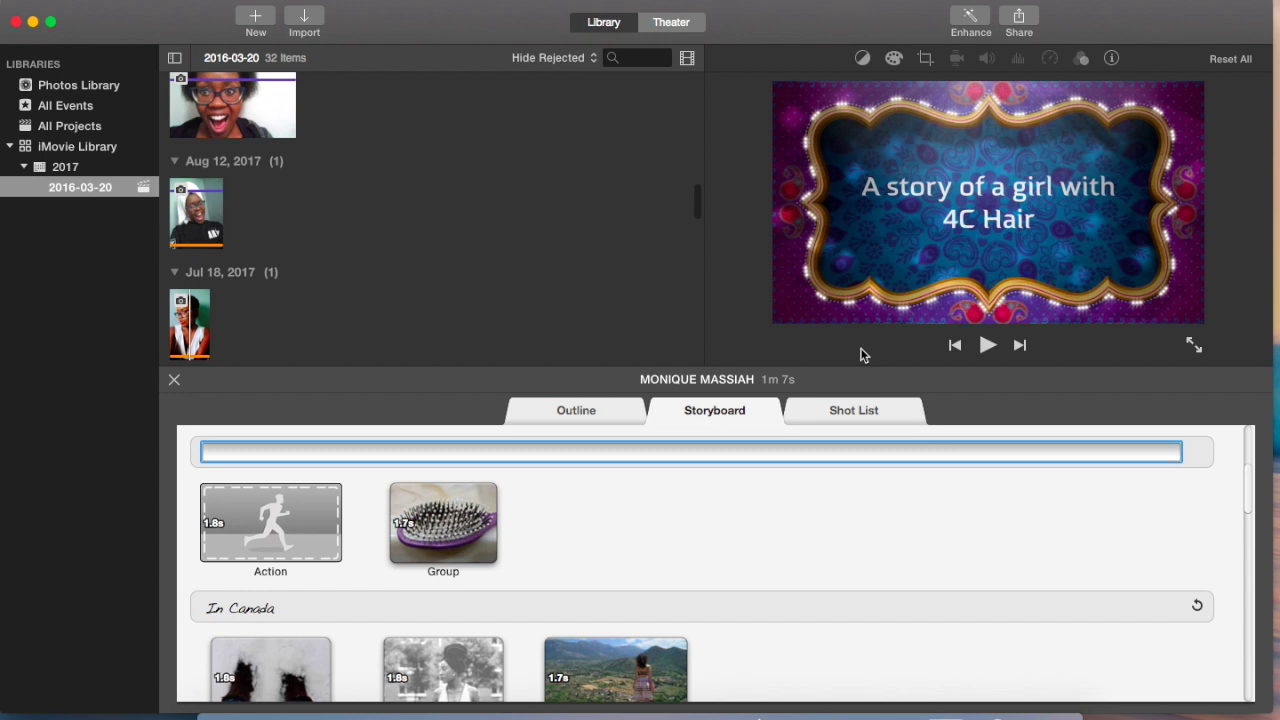
click(890, 412)
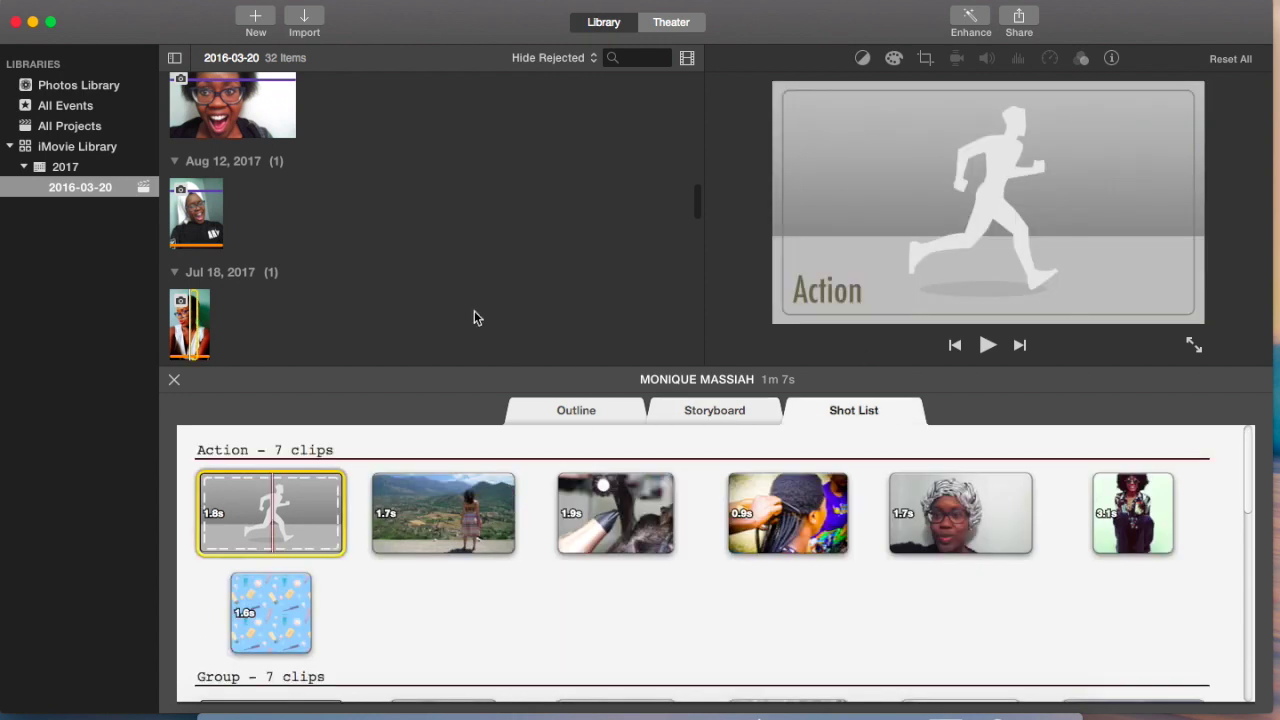
Step: Drop the Jun 18, 2017 selfie clip into the Action and first Group placeholders
scroll(475, 316, down, 2)
scroll(475, 316, up, 3)
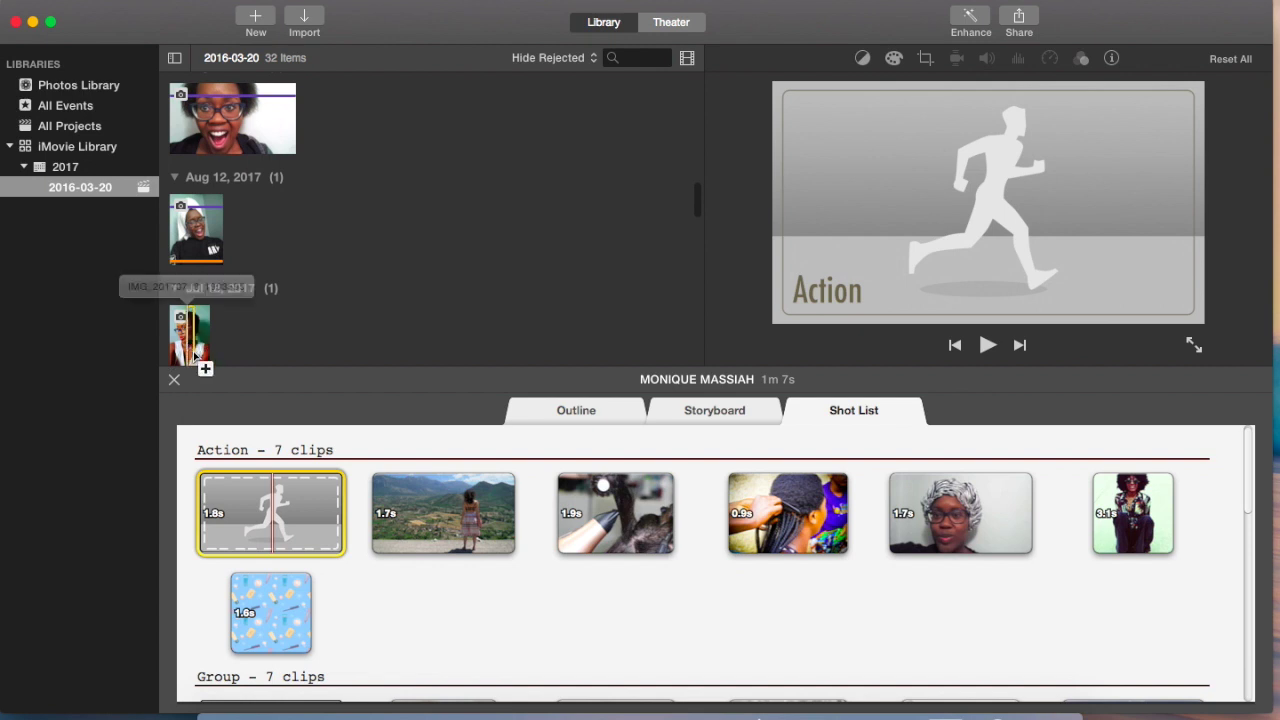
drag(196, 355, 252, 503)
drag(265, 281, 267, 283)
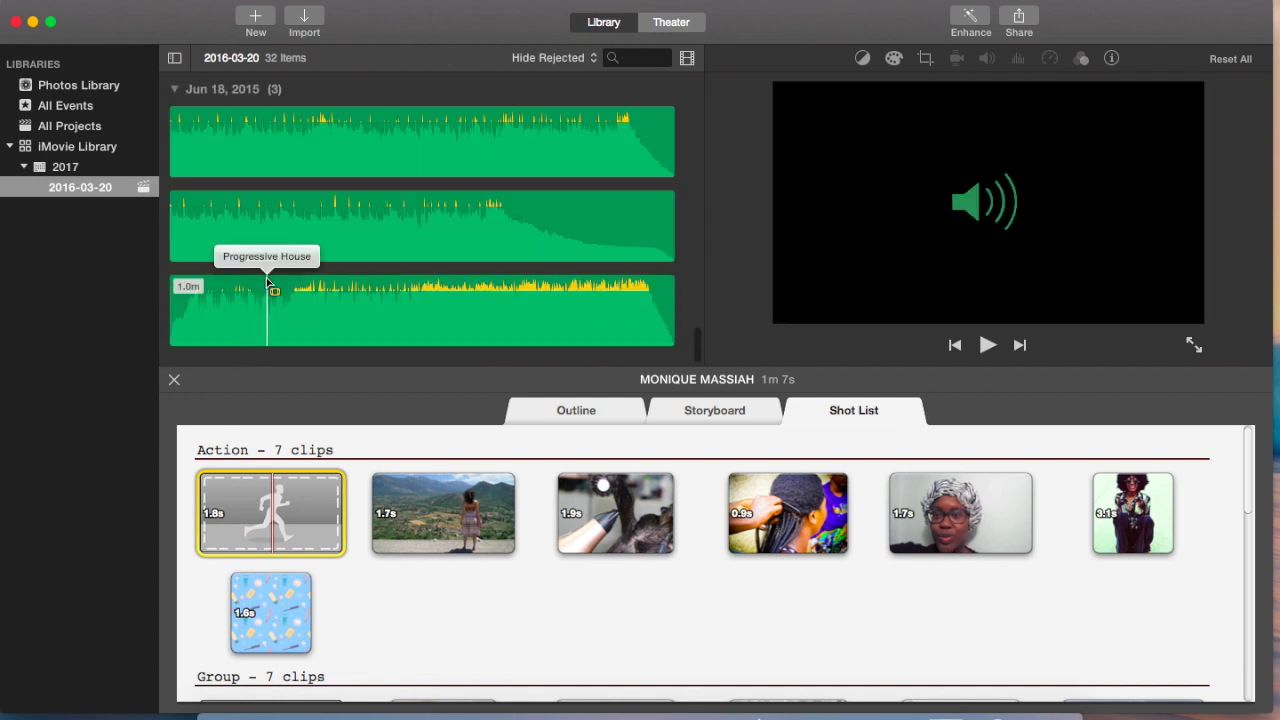
scroll(378, 272, up, 10)
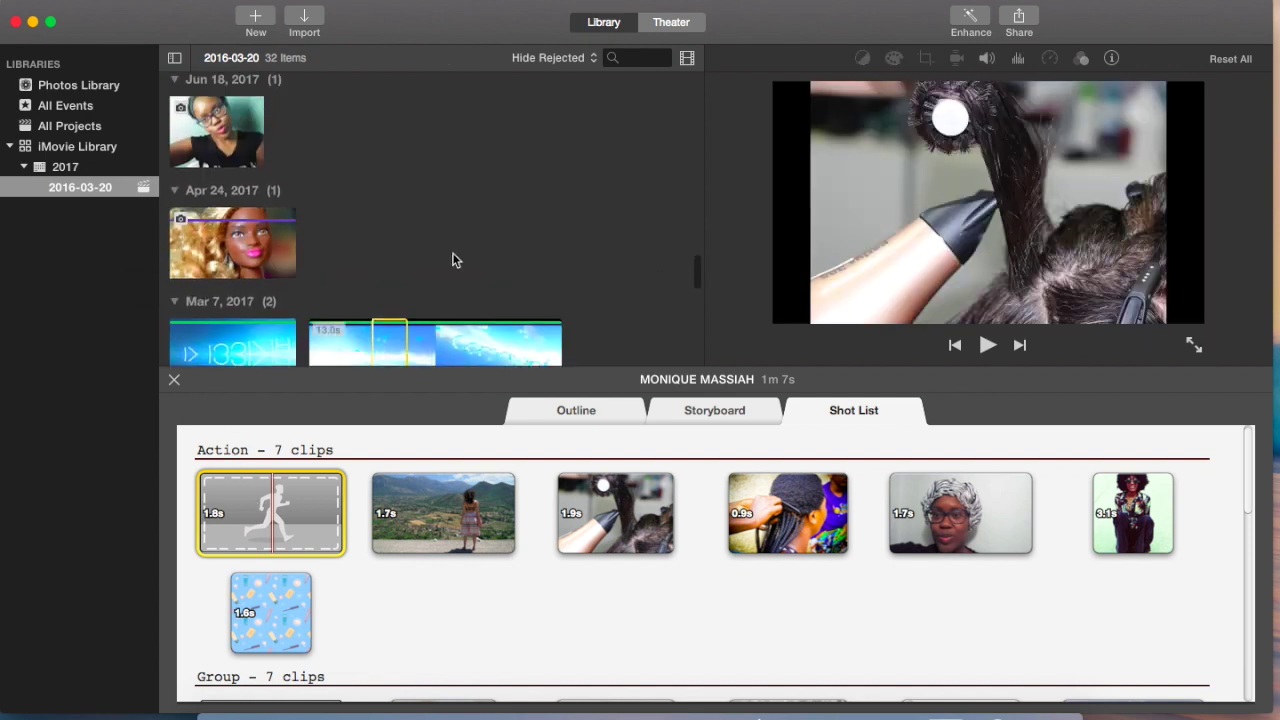
scroll(431, 247, up, 3)
drag(205, 290, 190, 316)
click(190, 284)
click(219, 289)
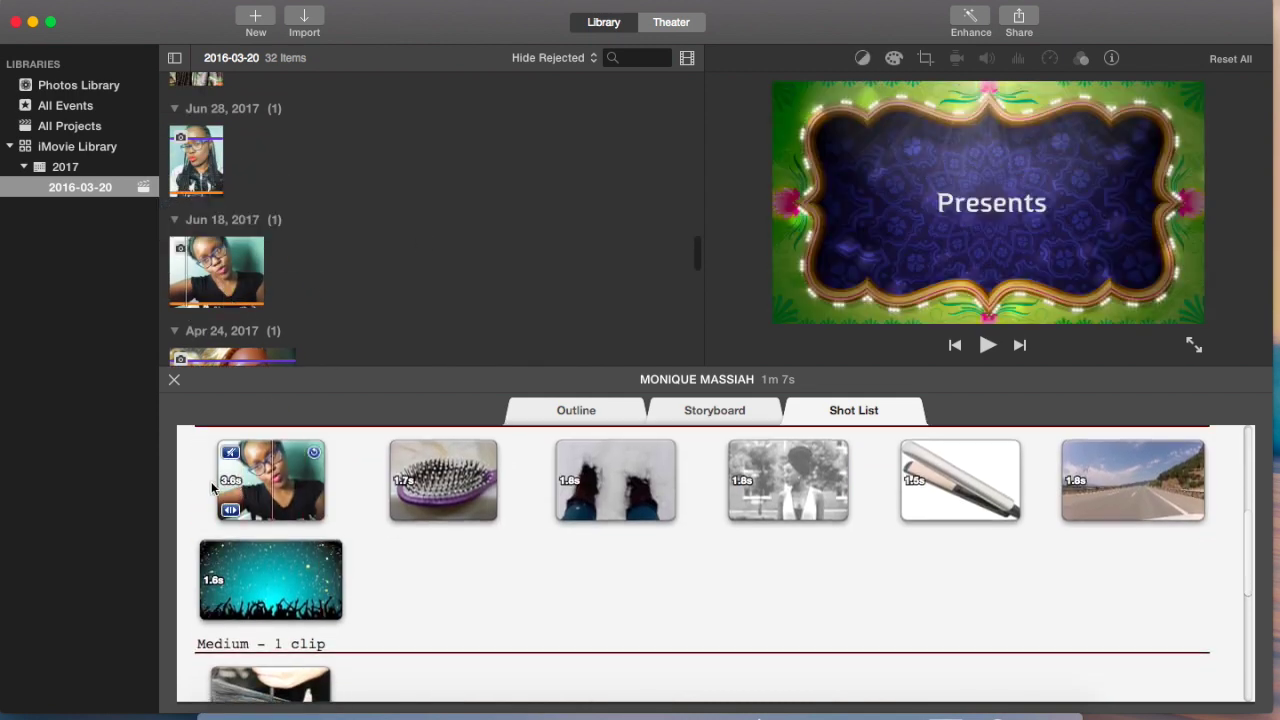
Step: Play and stop the trailer to review the new selfie clips
key(space)
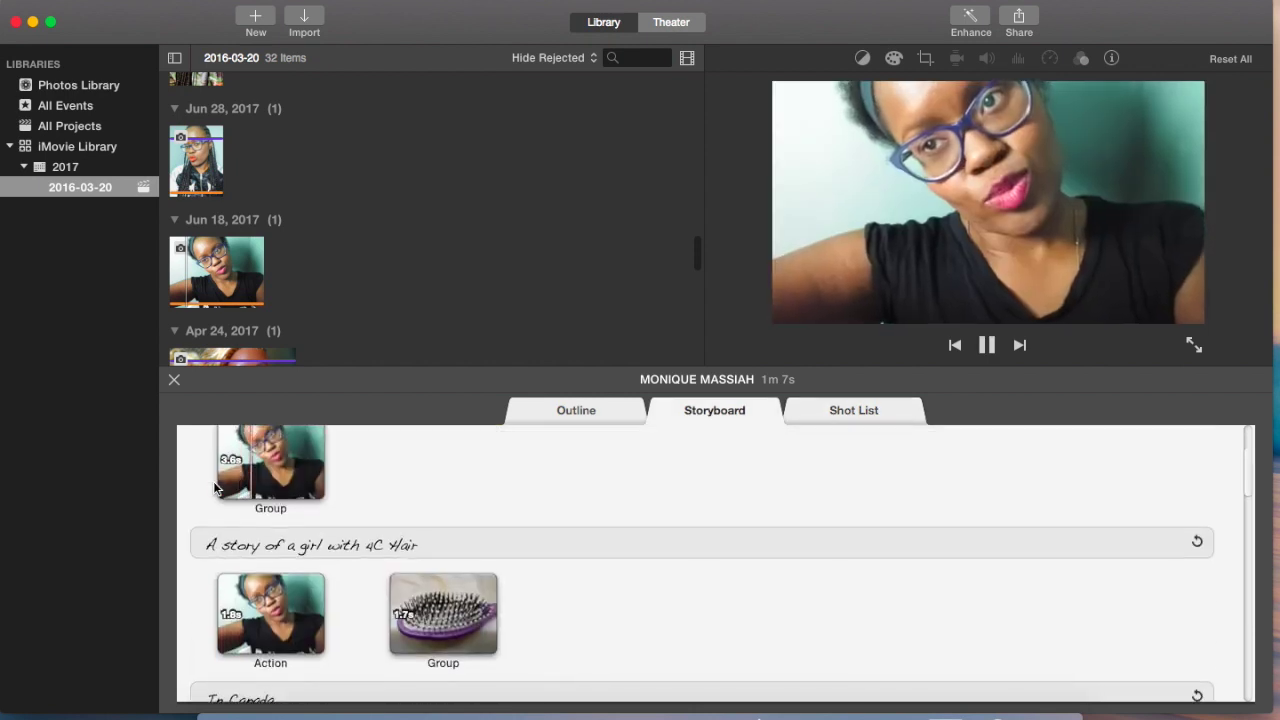
key(space)
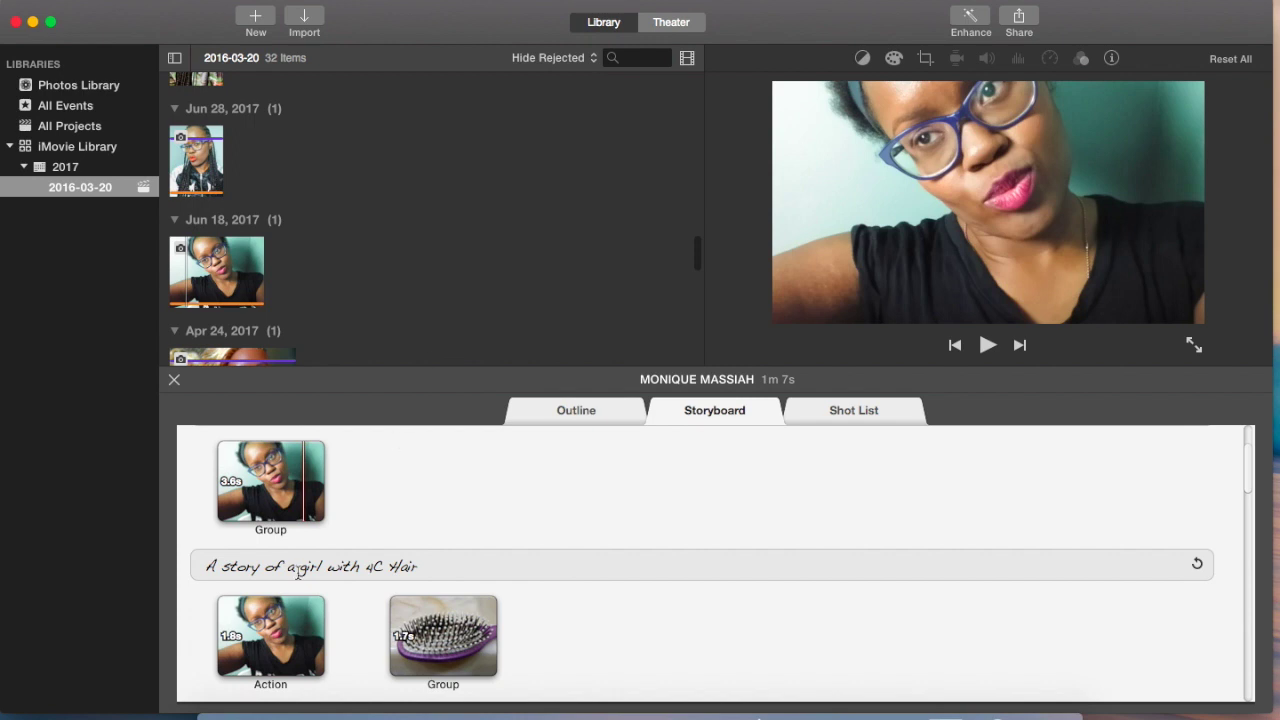
scroll(366, 497, down, 2)
Step: Select the Jun 18, 2017 clip and start editing the Presents title text
click(205, 277)
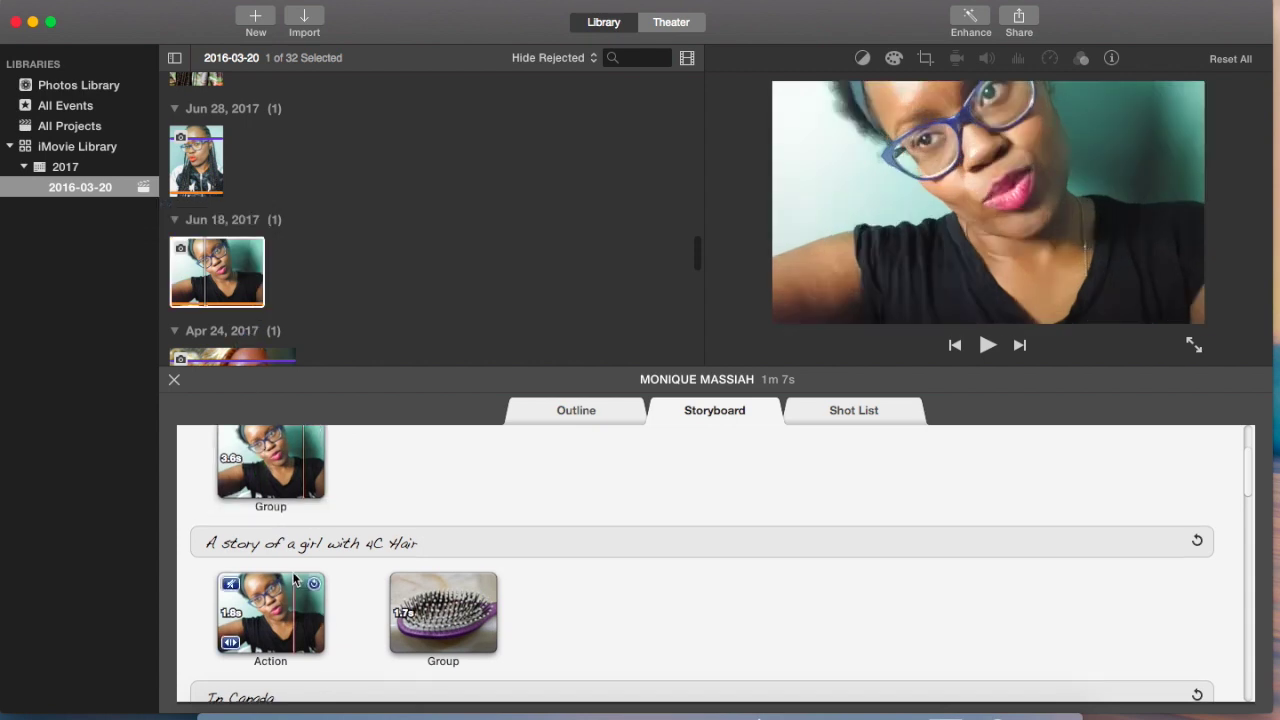
scroll(293, 572, down, 10)
scroll(293, 572, up, 15)
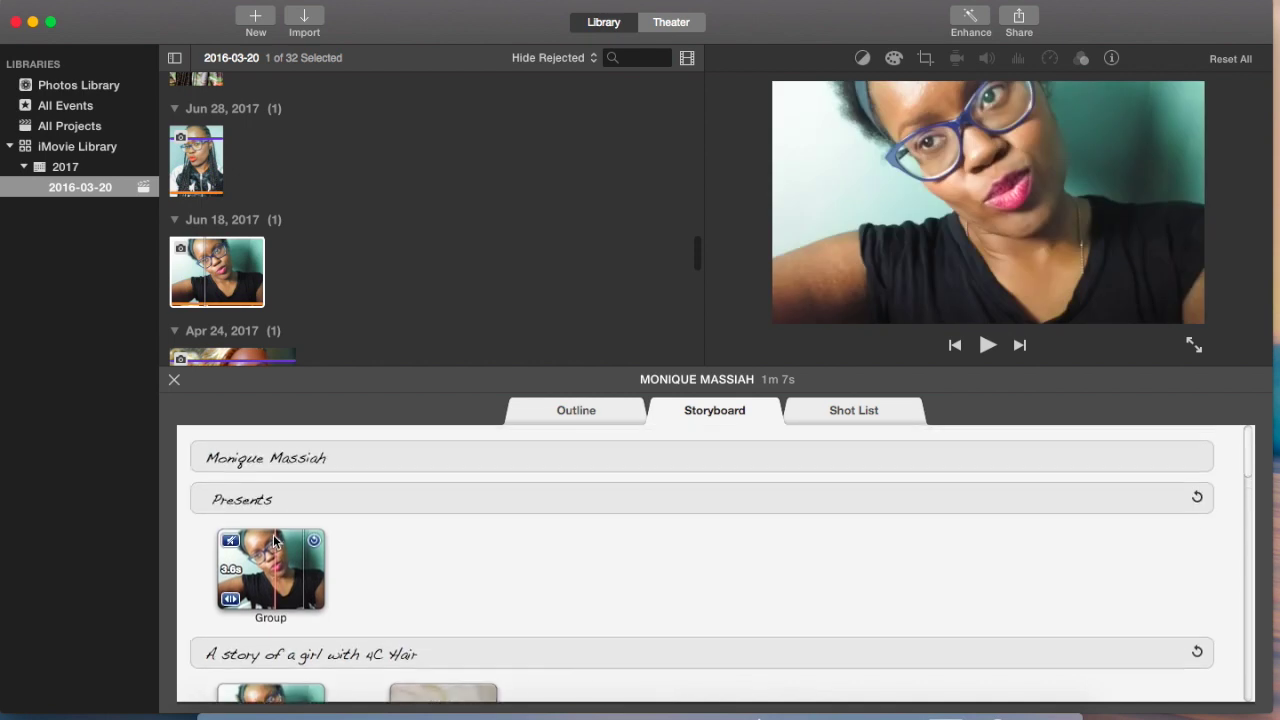
click(285, 500)
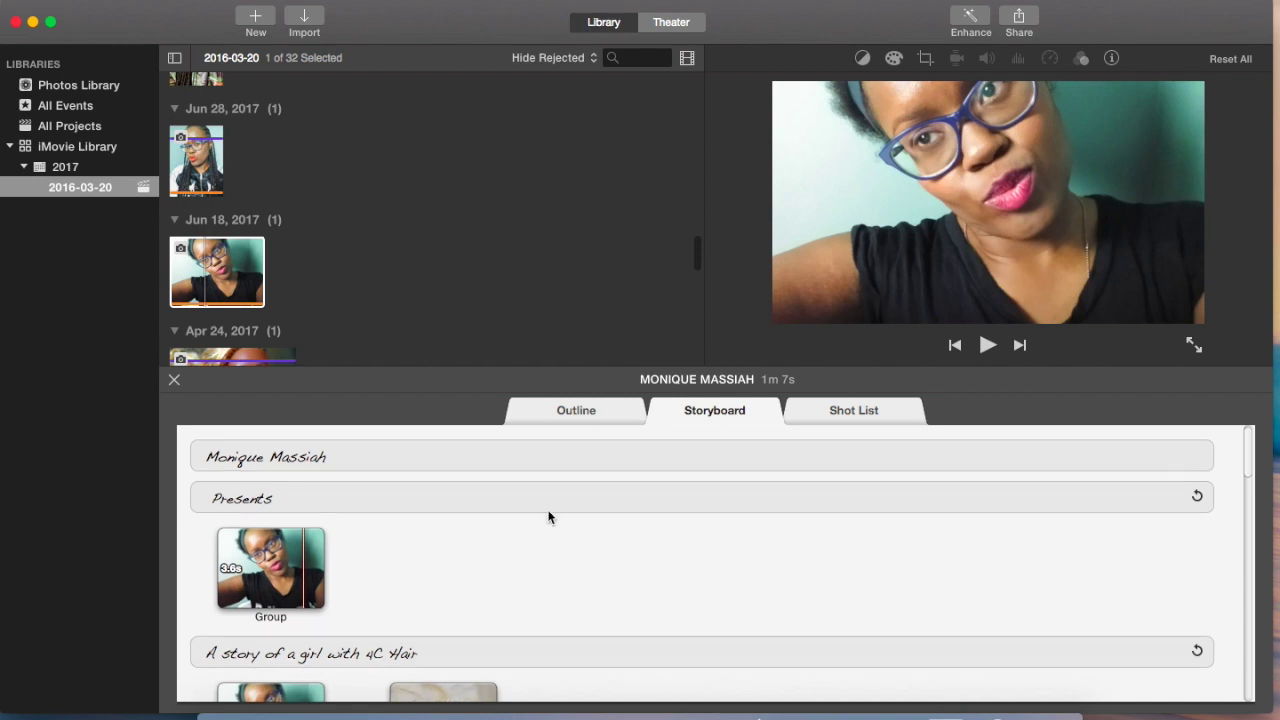
scroll(565, 487, down, 3)
scroll(565, 493, up, 3)
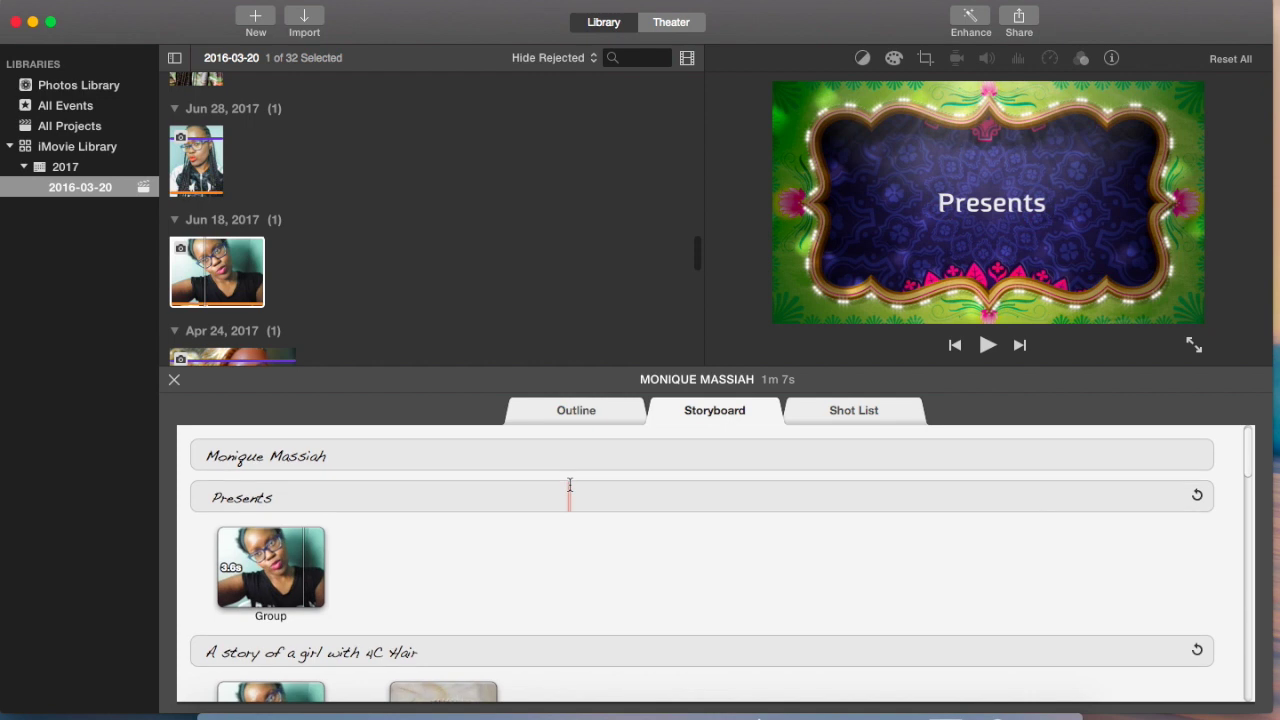
scroll(569, 485, down, 4)
scroll(570, 484, down, 5)
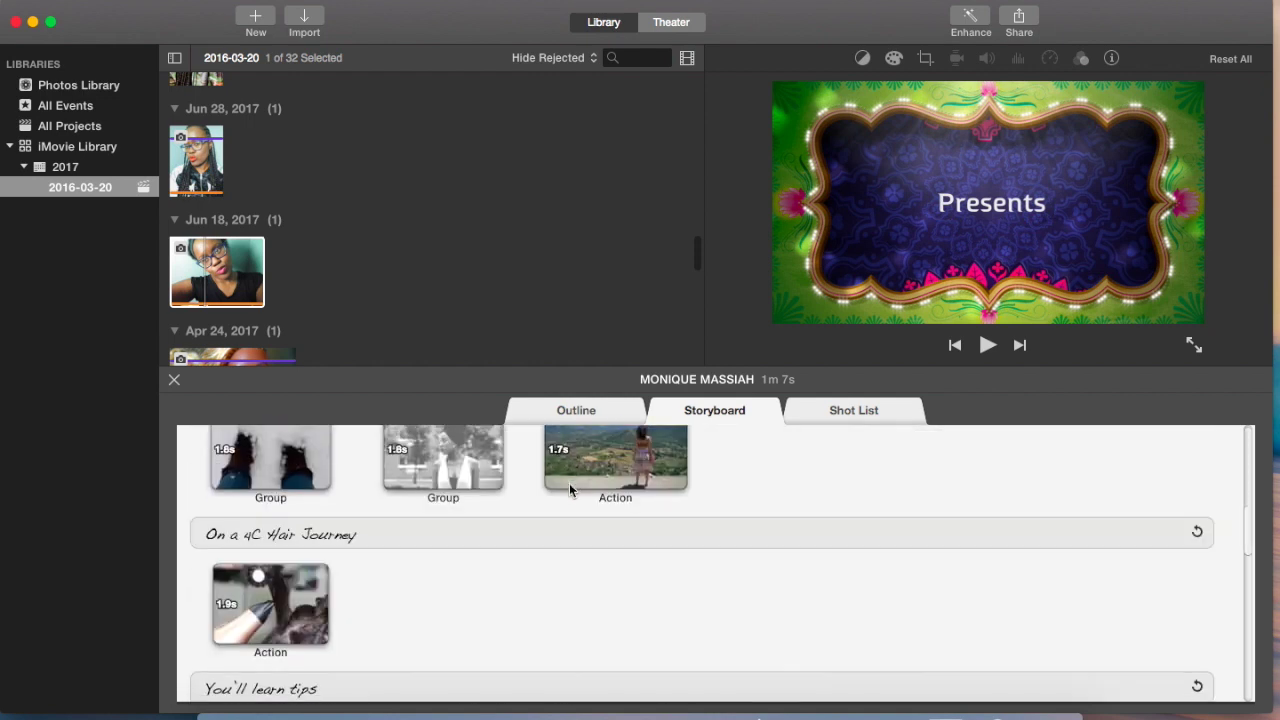